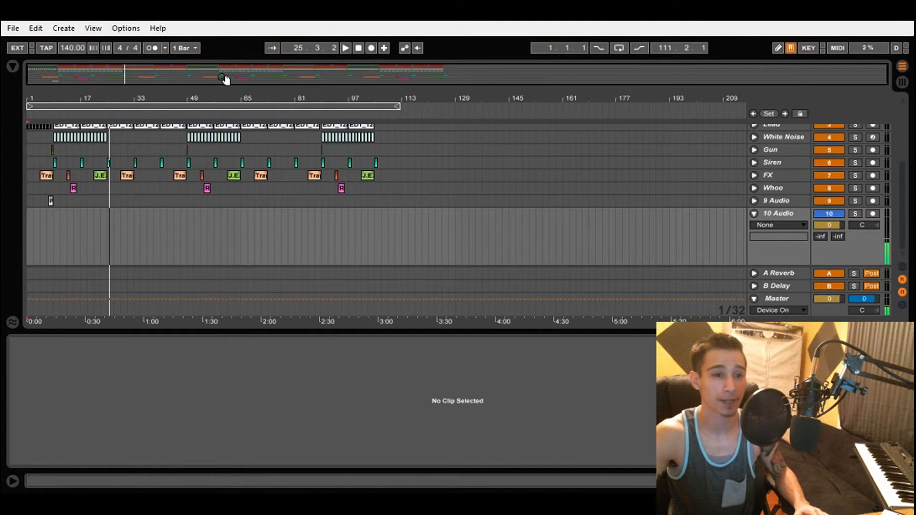
Look over the tracks of the arrangement and play it from the start, stopping after the first drop.
mouse_move(236, 81)
left_mouse_down()
mouse_move(235, 95)
mouse_move(290, 80)
mouse_move(222, 84)
left_mouse_up()
scroll(203, 209, "up", 5)
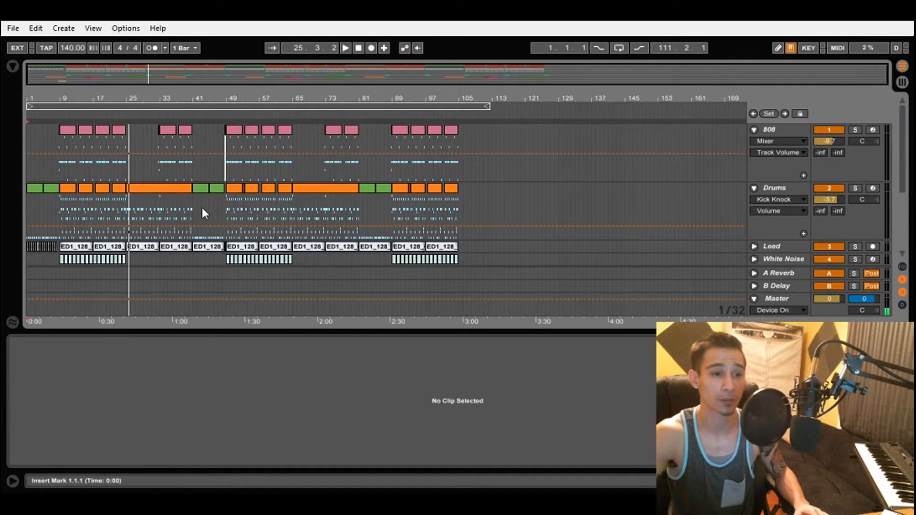
scroll(202, 208, "down", 5)
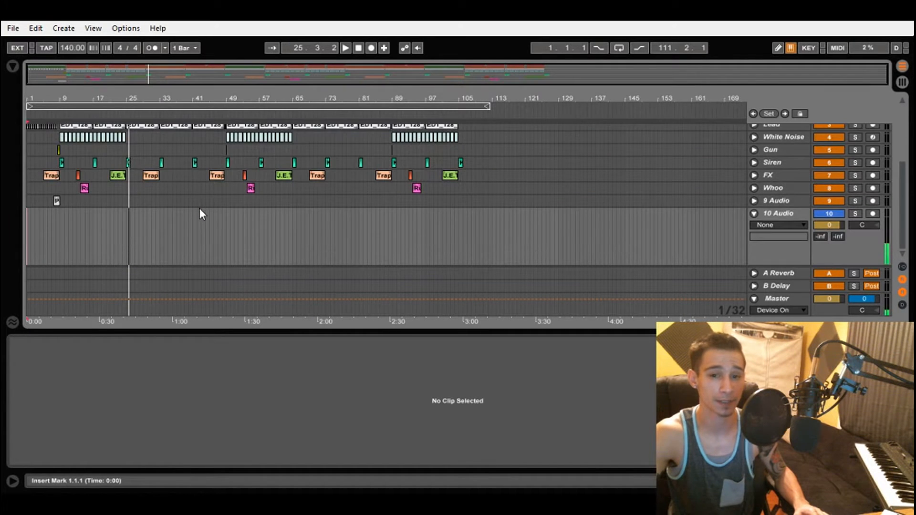
scroll(197, 213, "up", 5)
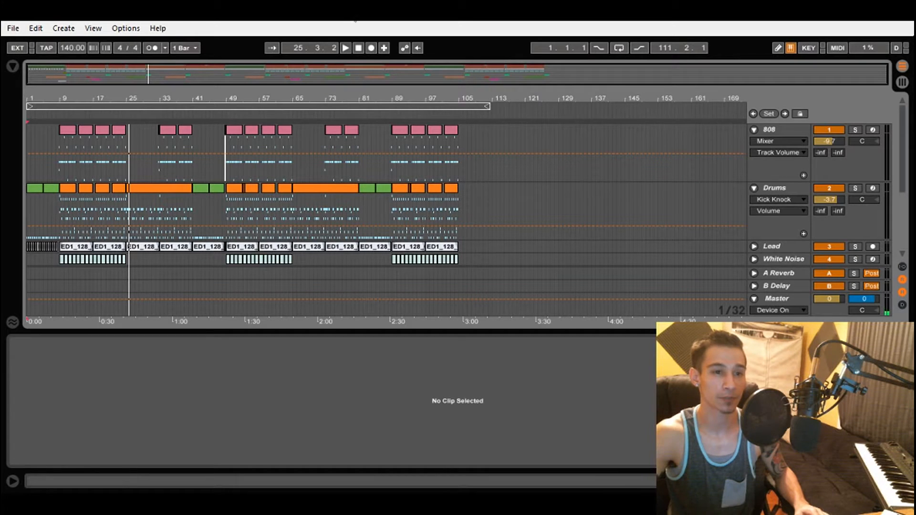
key("space")
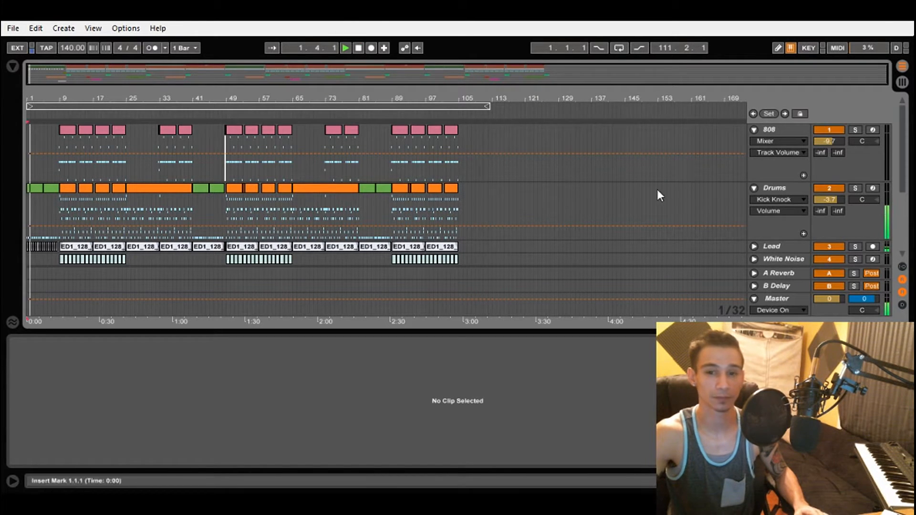
scroll(761, 204, "down", 5)
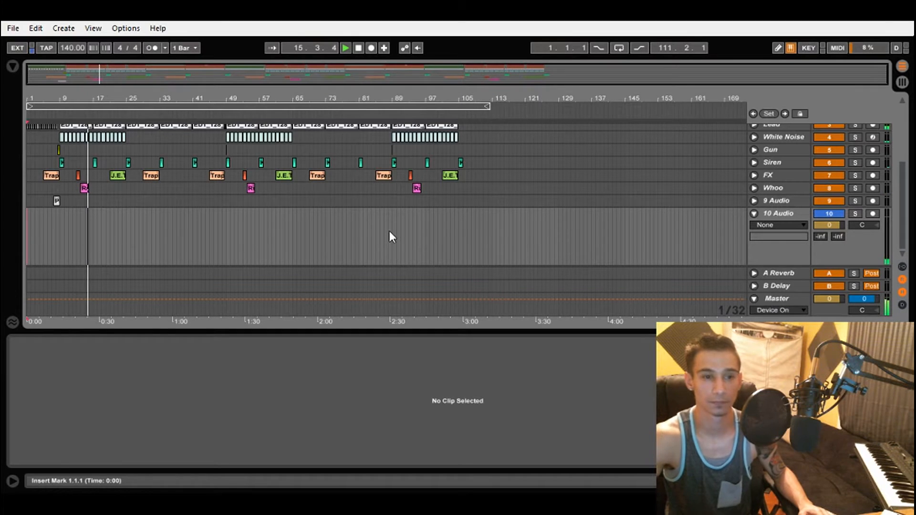
left_click(359, 49)
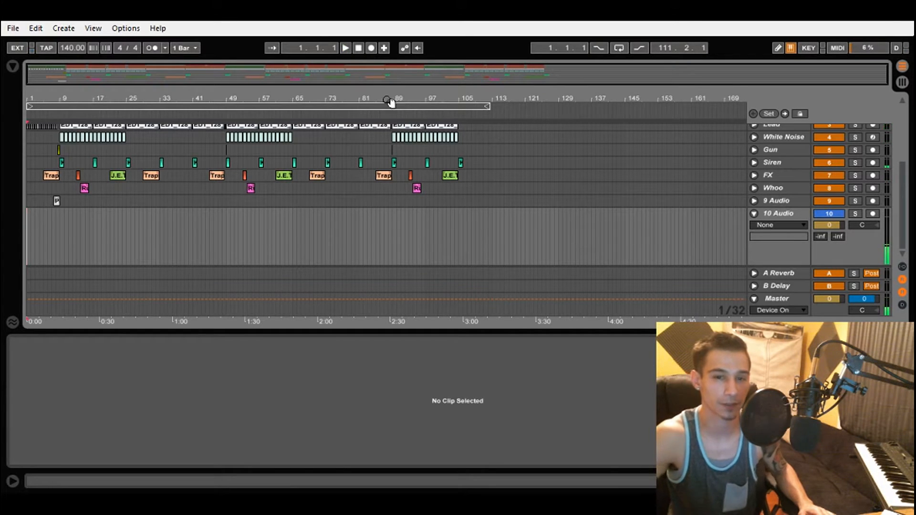
scroll(565, 157, "up", 5)
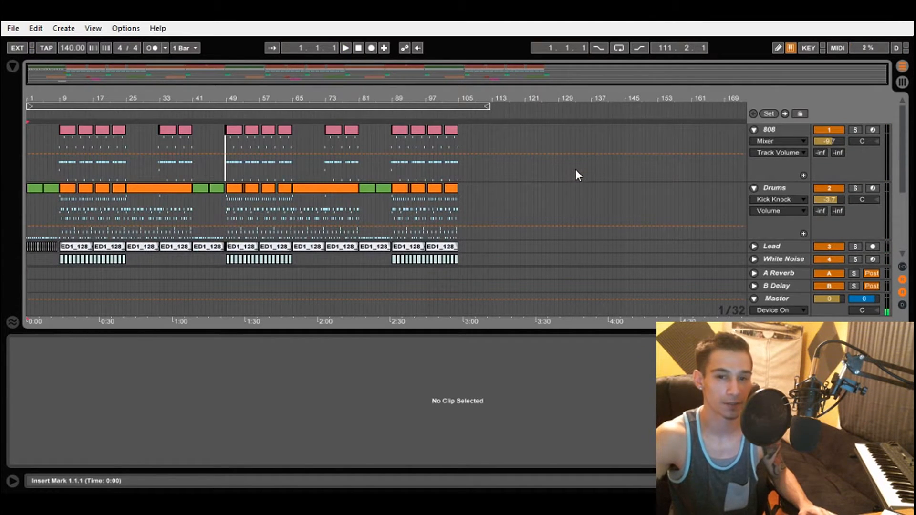
Solo the 808 track, listen to it from bar 9, and turn the solo off again.
left_click(777, 131)
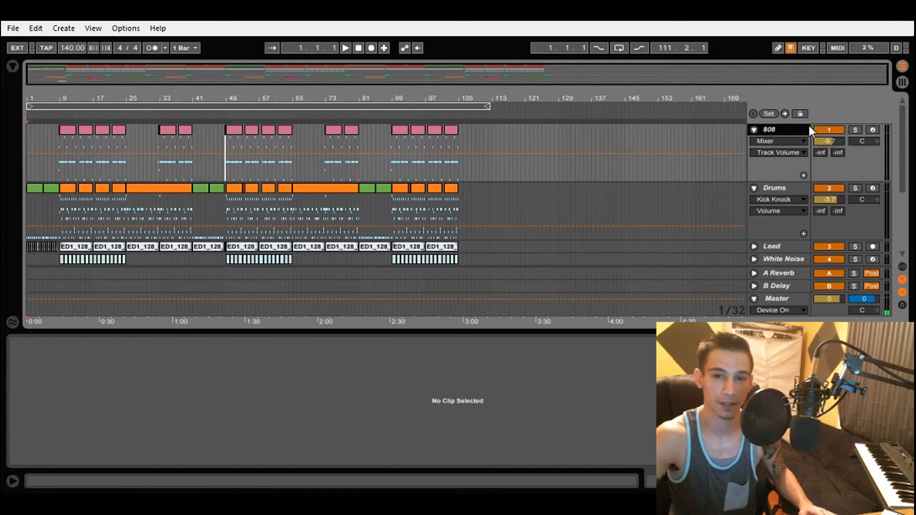
left_click(855, 130)
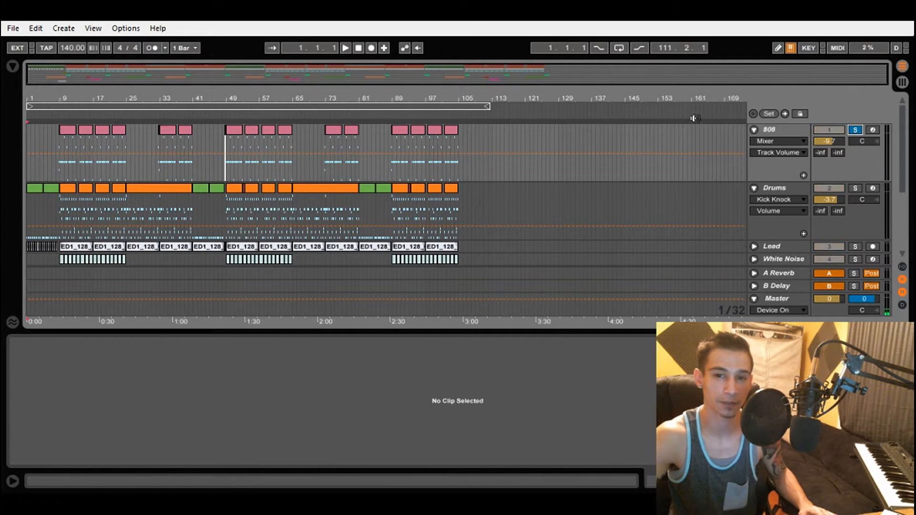
left_click(61, 145)
key("space")
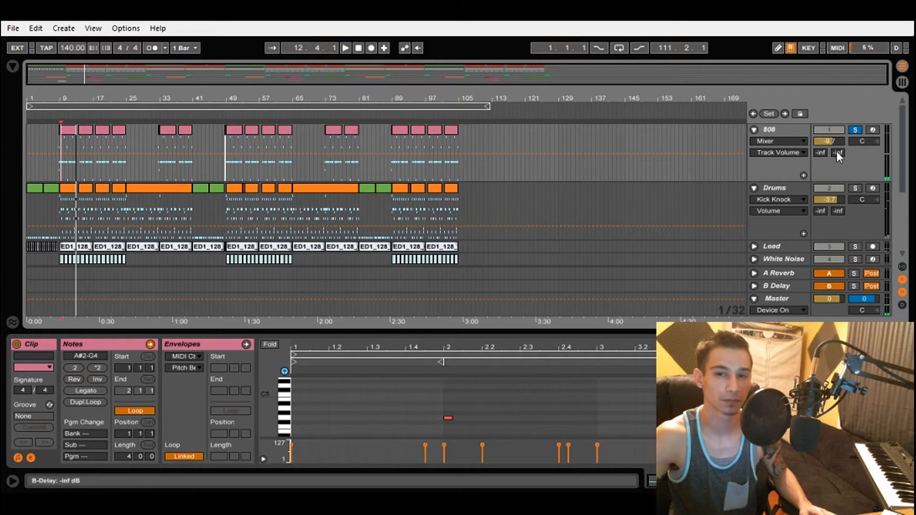
left_click(859, 130)
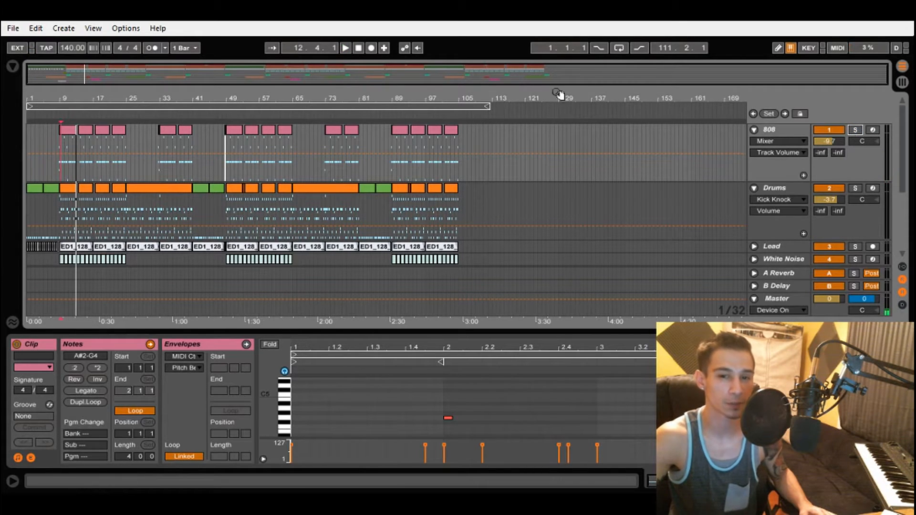
scroll(462, 188, "down", 5)
scroll(463, 188, "up", 3)
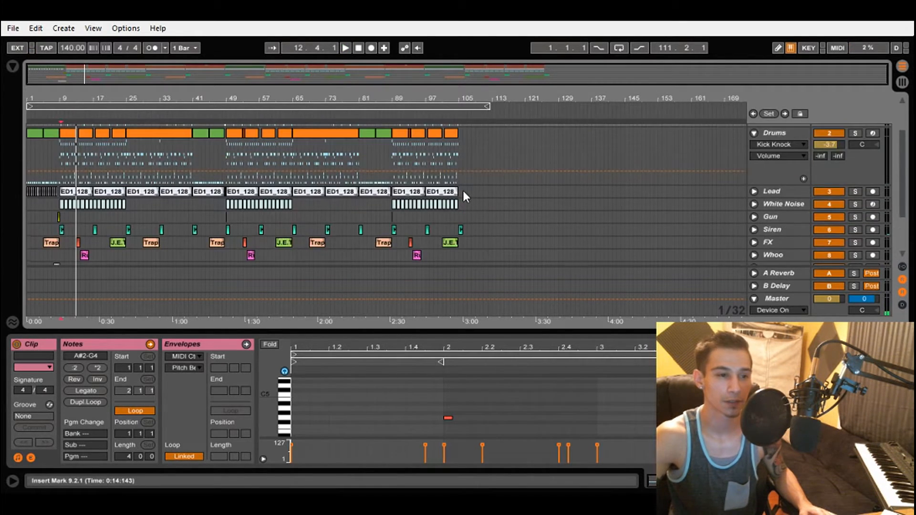
scroll(462, 188, "up", 2)
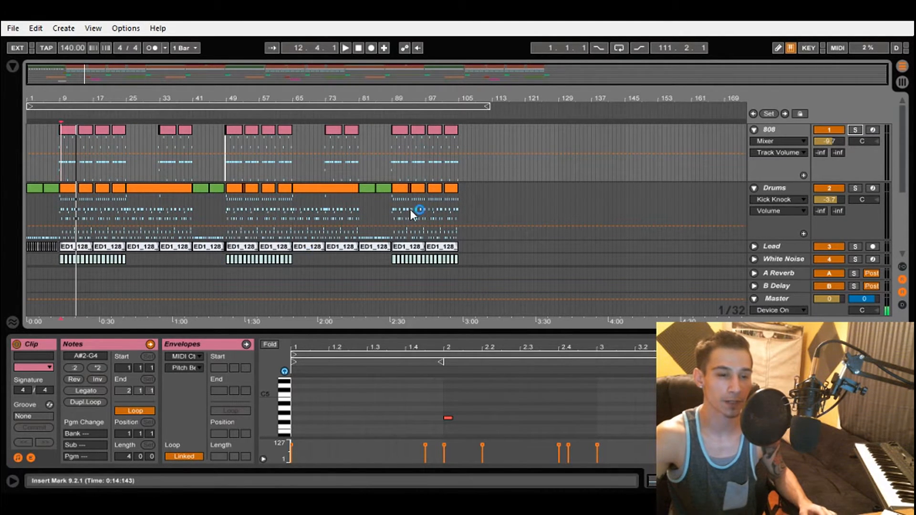
left_click(385, 189)
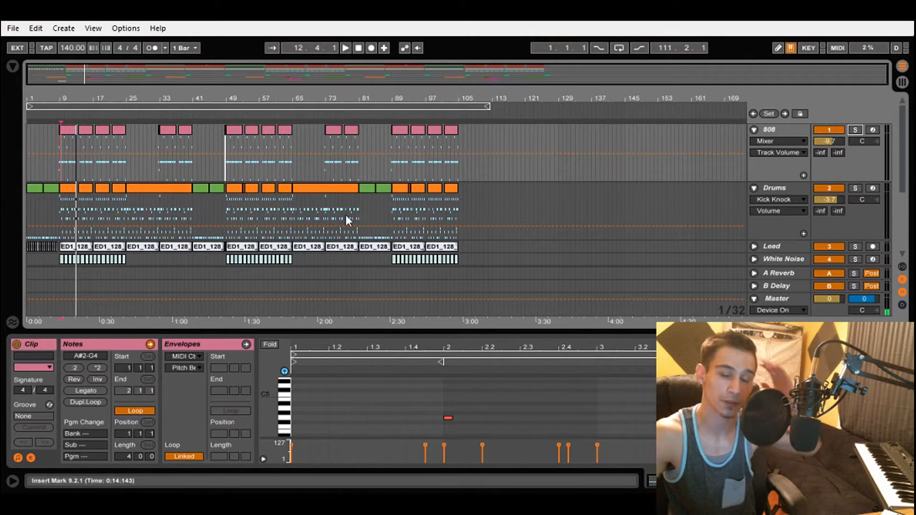
left_click(304, 191)
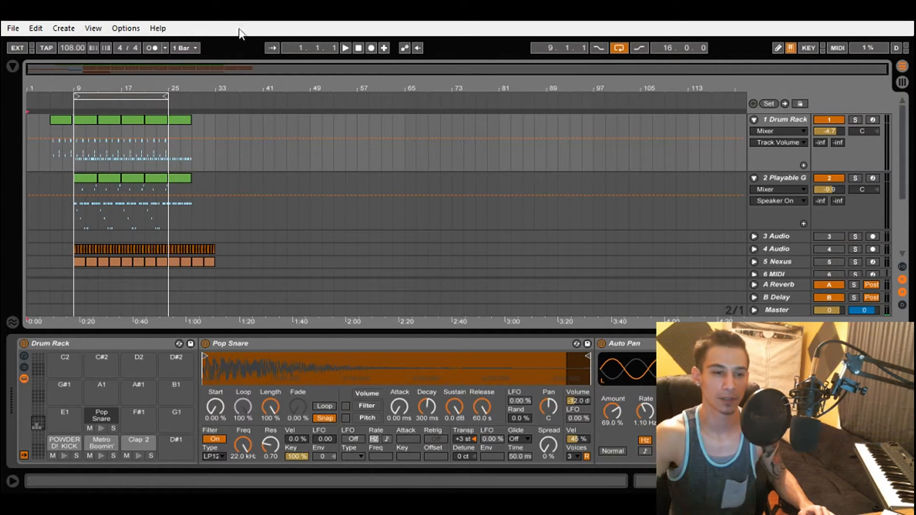
Play the set from bar 9 and examine the notes of the first Playable G clip in an enlarged note editor.
left_click(76, 201)
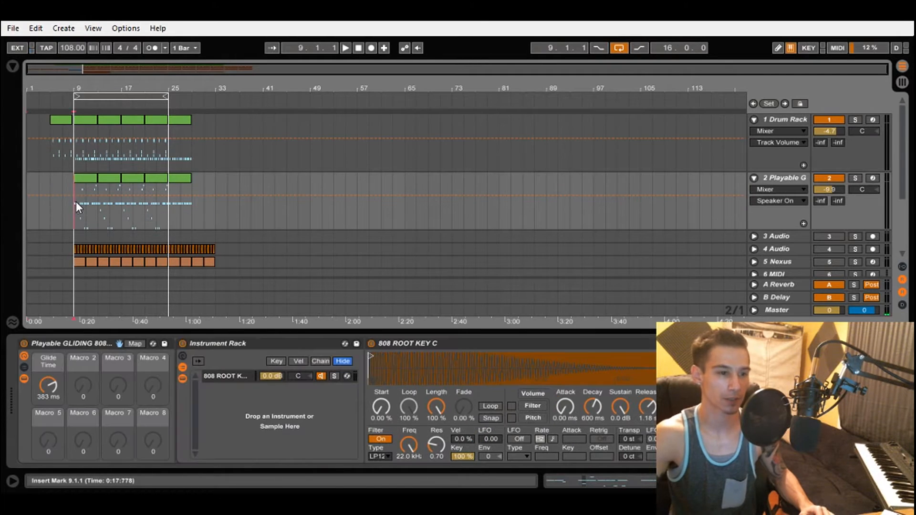
key("space")
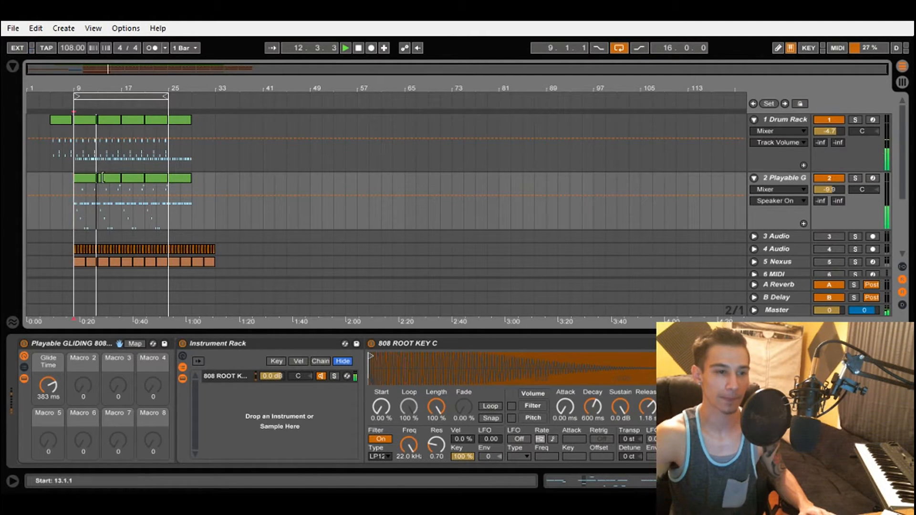
left_click_drag(73, 202, 98, 191)
left_click(649, 480)
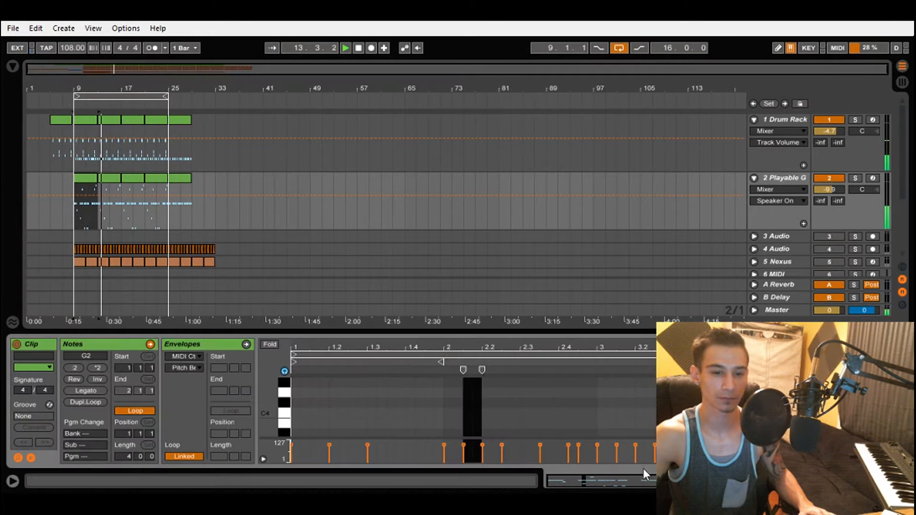
left_click_drag(486, 330, 486, 115)
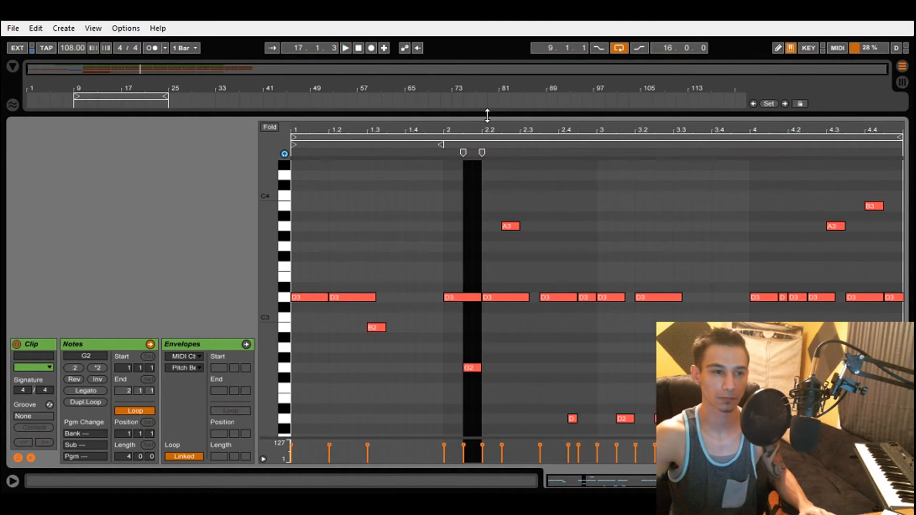
left_click_drag(487, 116, 476, 337)
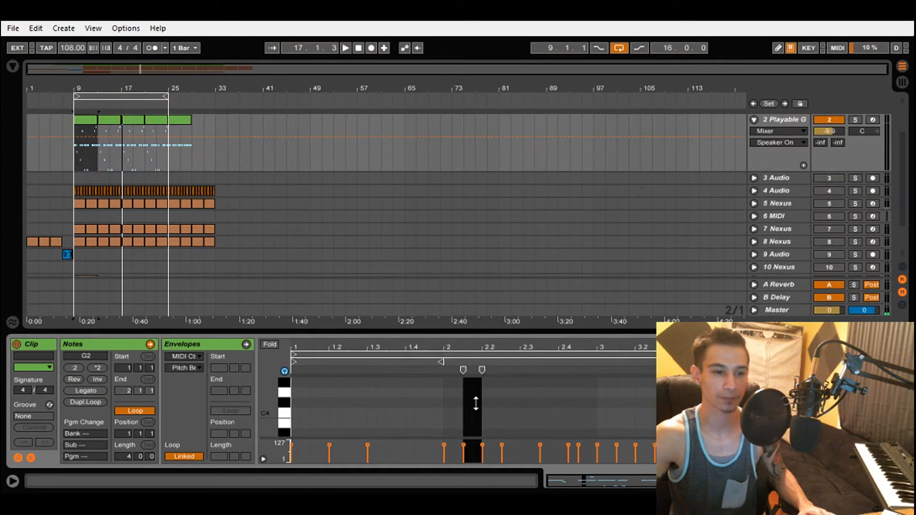
left_click_drag(477, 404, 507, 423)
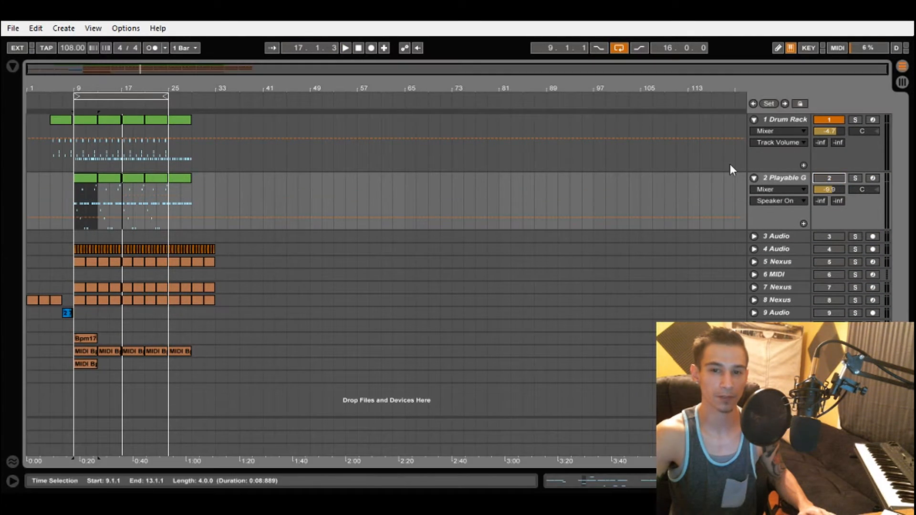
Insert an empty MIDI track below the Drum Rack track and select it with its device chain shown.
left_click(760, 165)
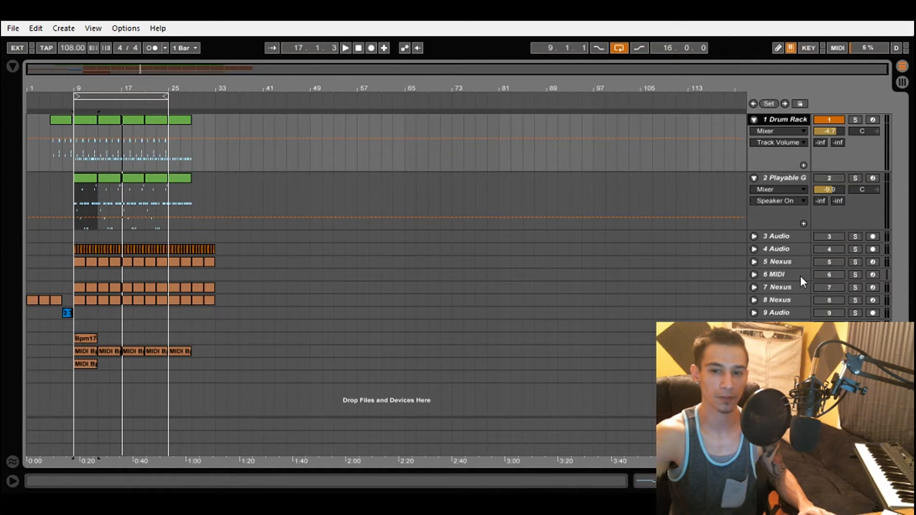
key("ctrl+t")
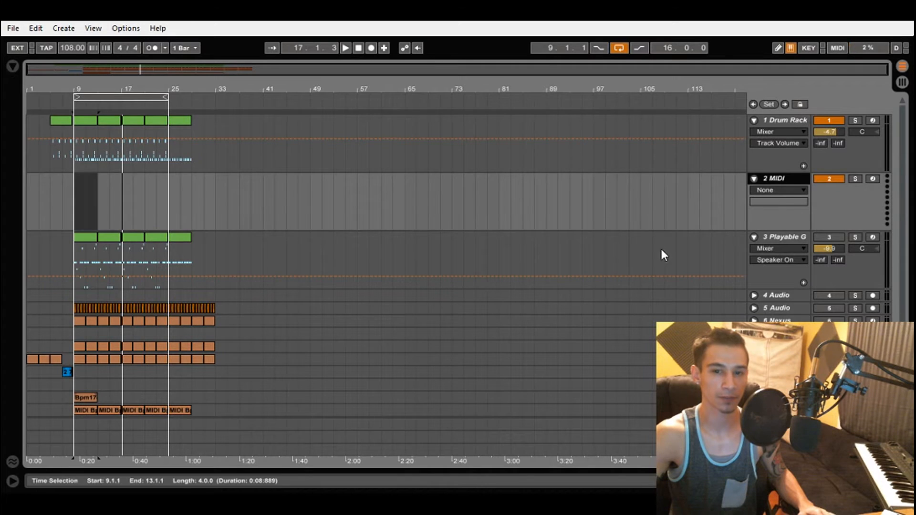
left_click(796, 238)
left_click(903, 481)
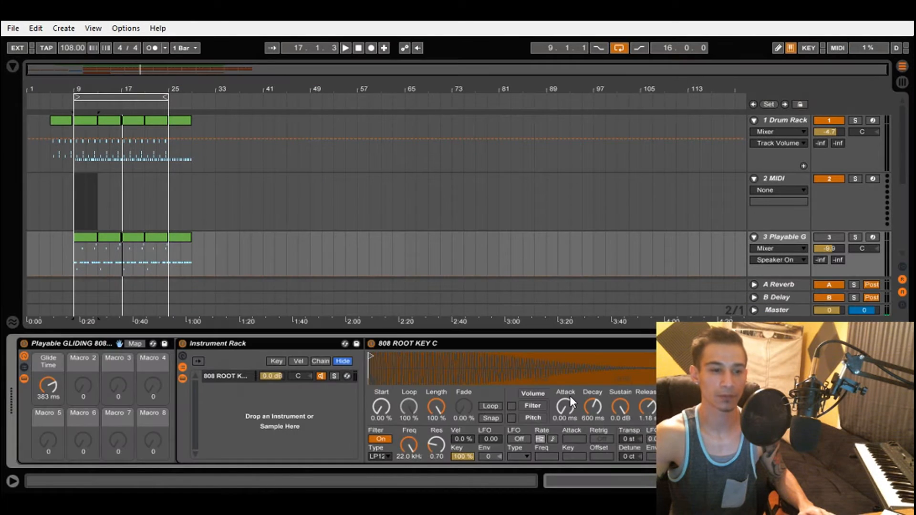
left_click(772, 179)
Load an Instrument Rack containing a Simpler onto the new MIDI track and show the rack's macro controls.
left_click(13, 67)
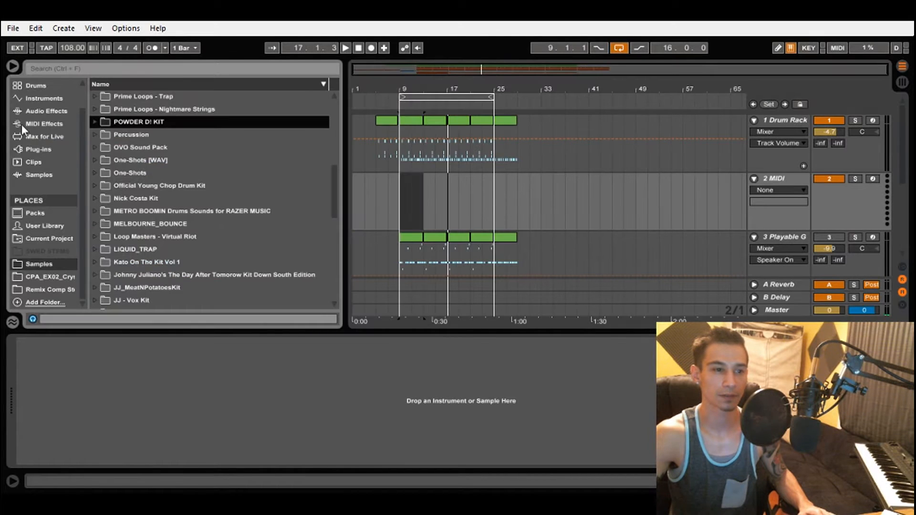
left_click(37, 98)
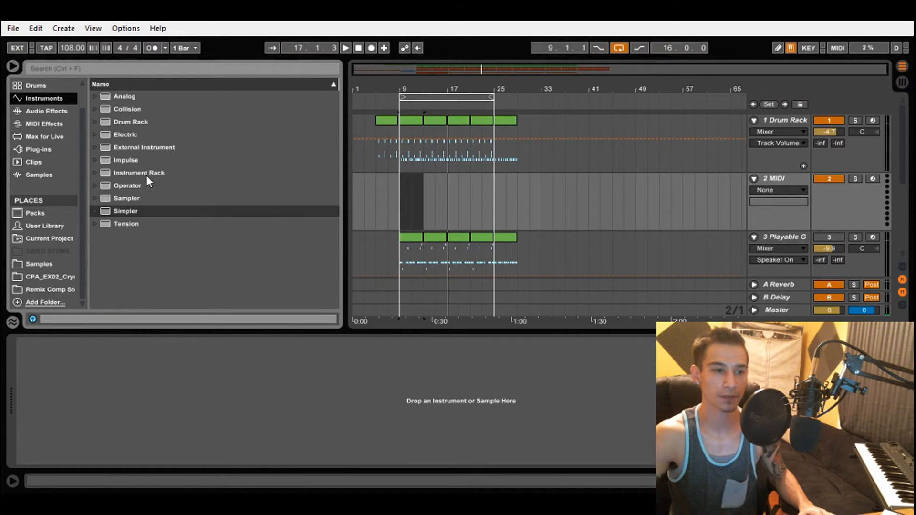
left_click_drag(146, 175, 411, 194)
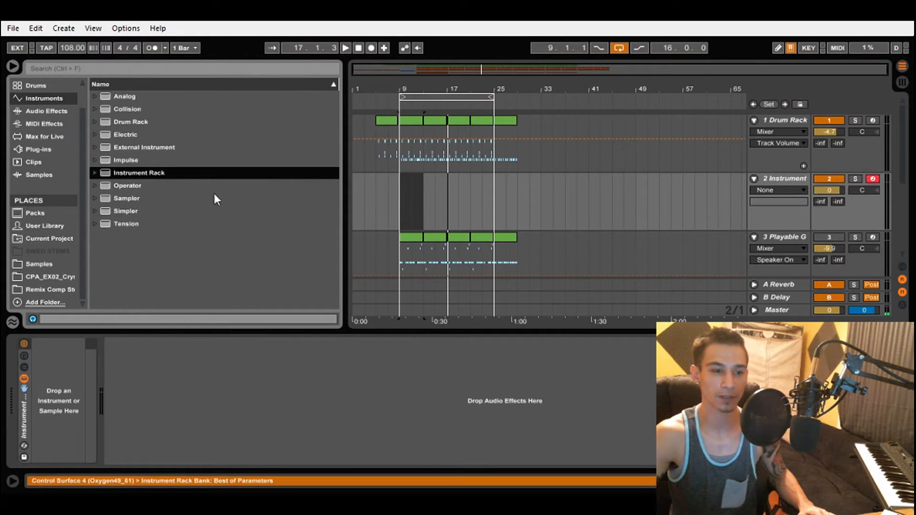
left_click_drag(128, 211, 59, 343)
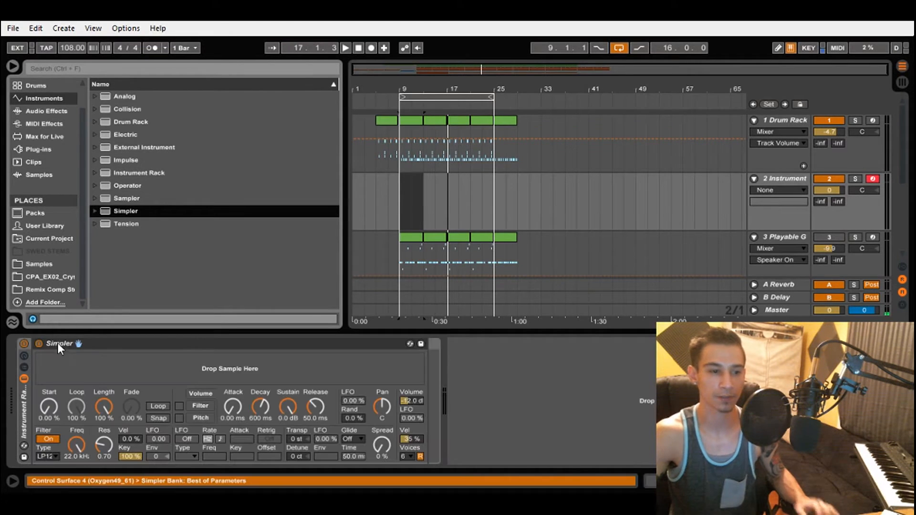
left_click(24, 357)
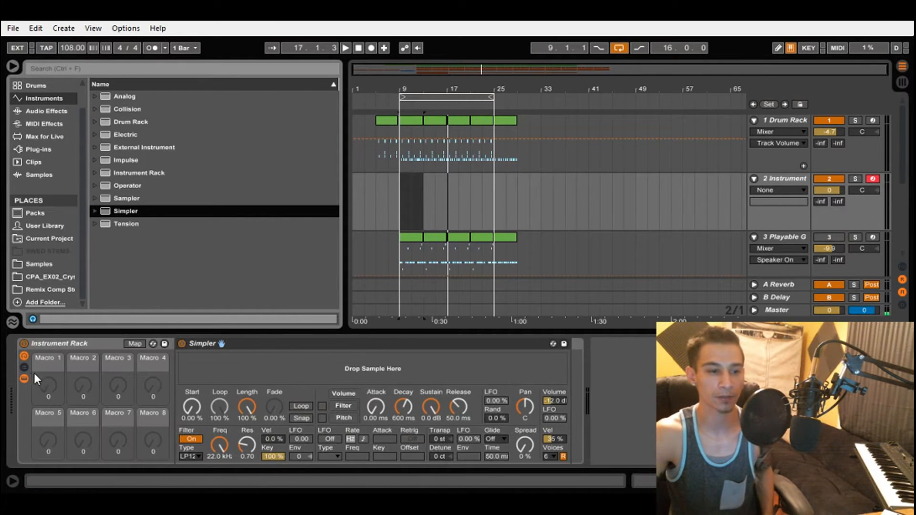
Rename the Instrument Rack as "808 cuzzzz".
left_click(46, 342)
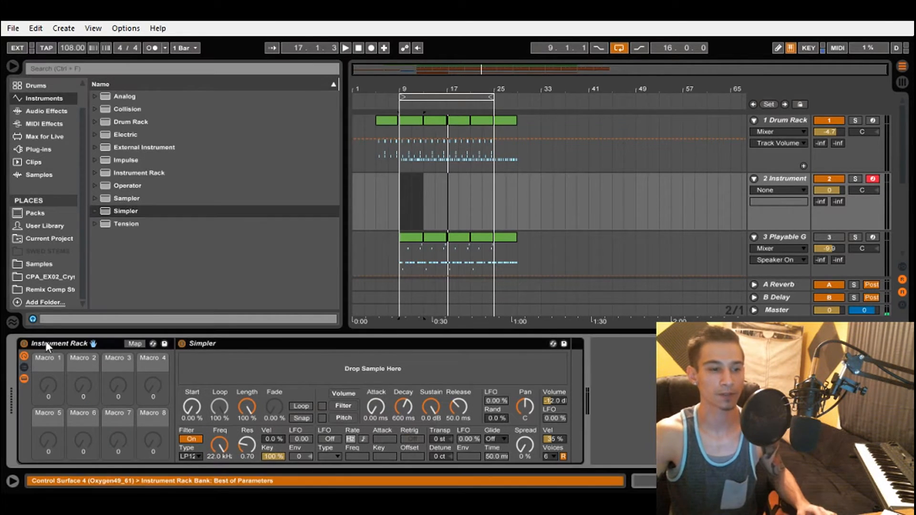
key("ctrl+r")
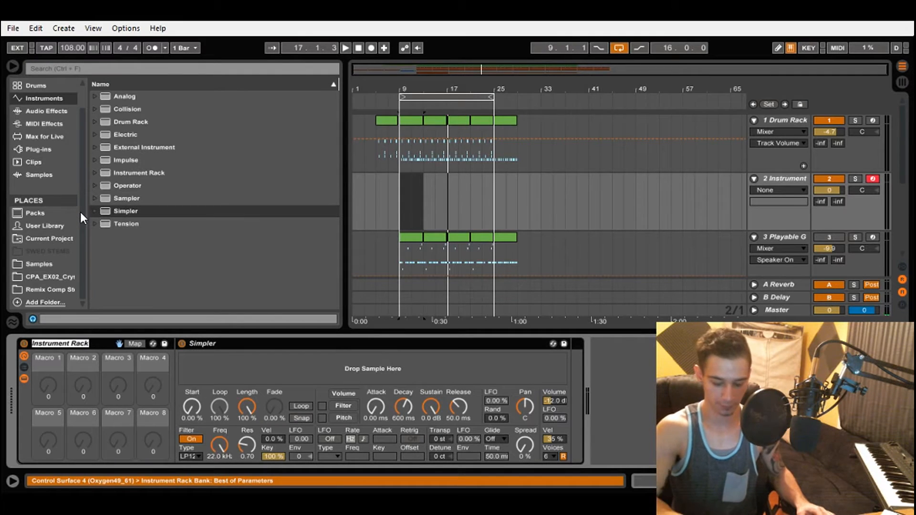
type("808 cuyzz")
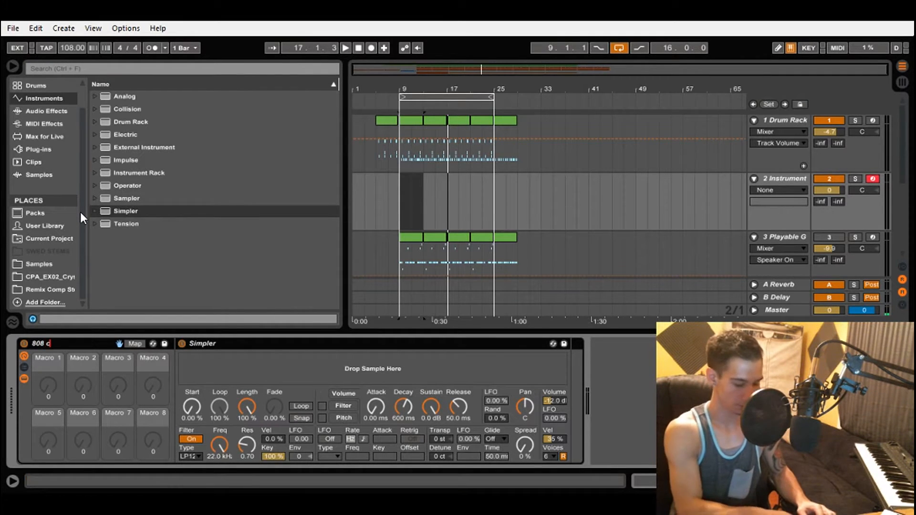
key("BackSpace")
key("BackSpace")
key("BackSpace")
type("zzzz")
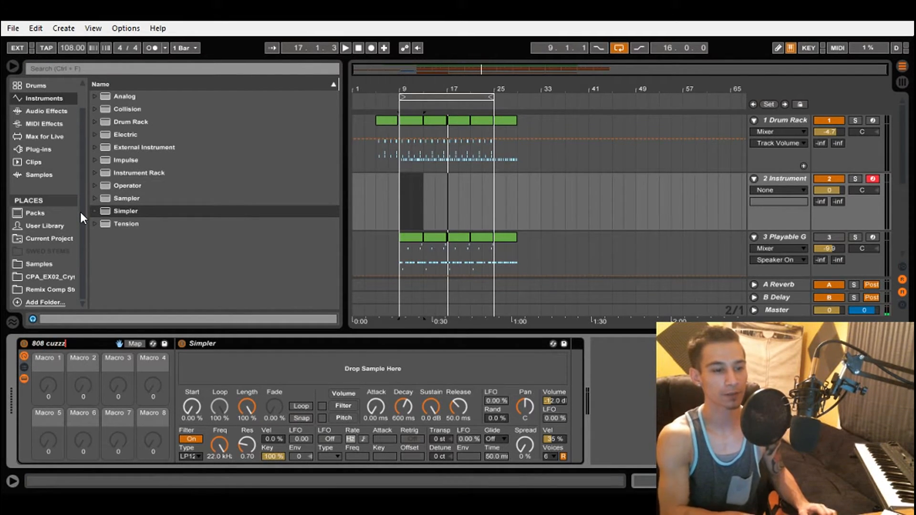
key("Return")
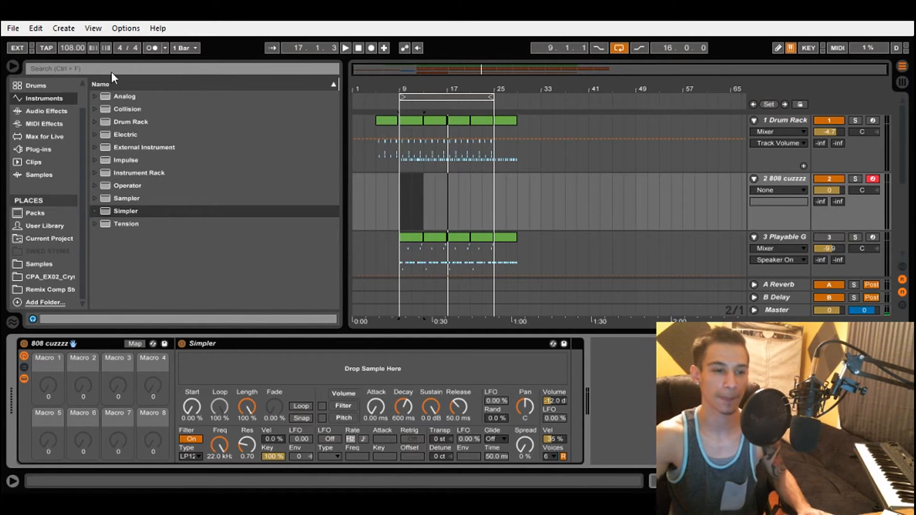
Load "808 Bass C Deep-O.wav" from the POWDER D! KIT's Kicks > 808s sample folder into the empty Simpler.
left_click(40, 264)
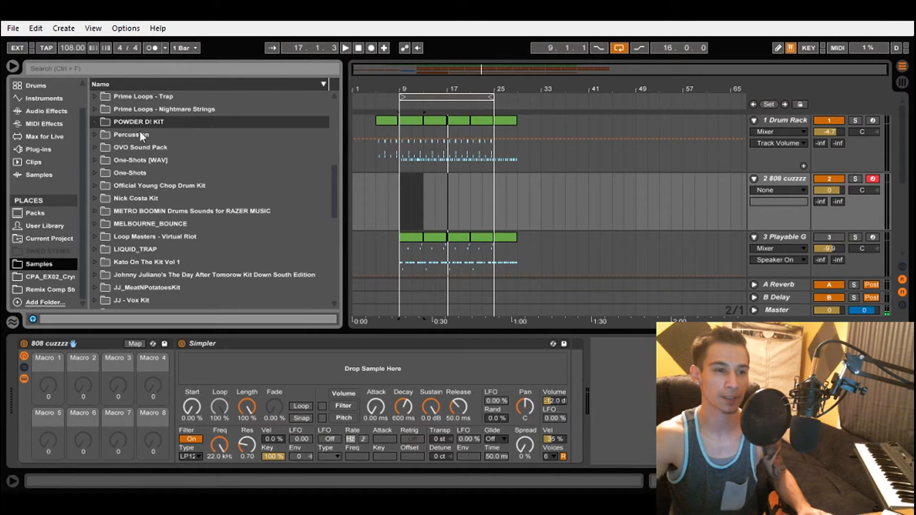
left_click(96, 122)
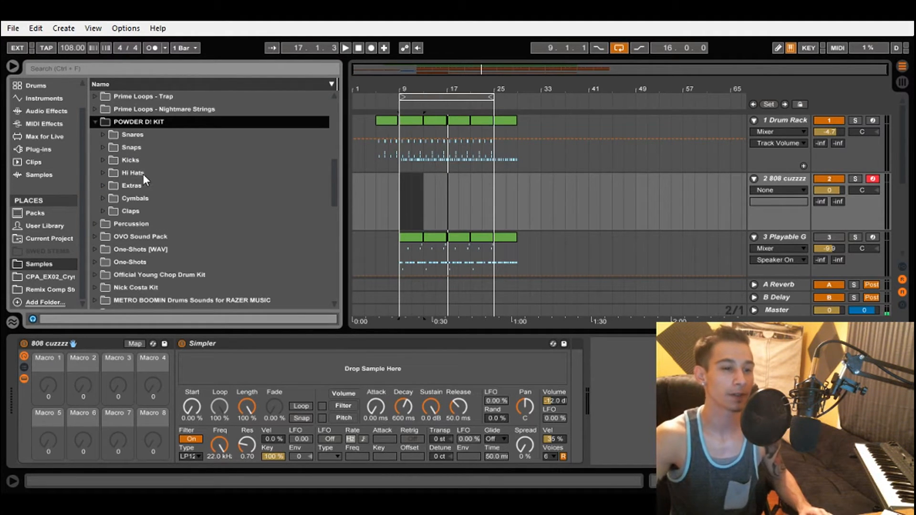
left_click(104, 160)
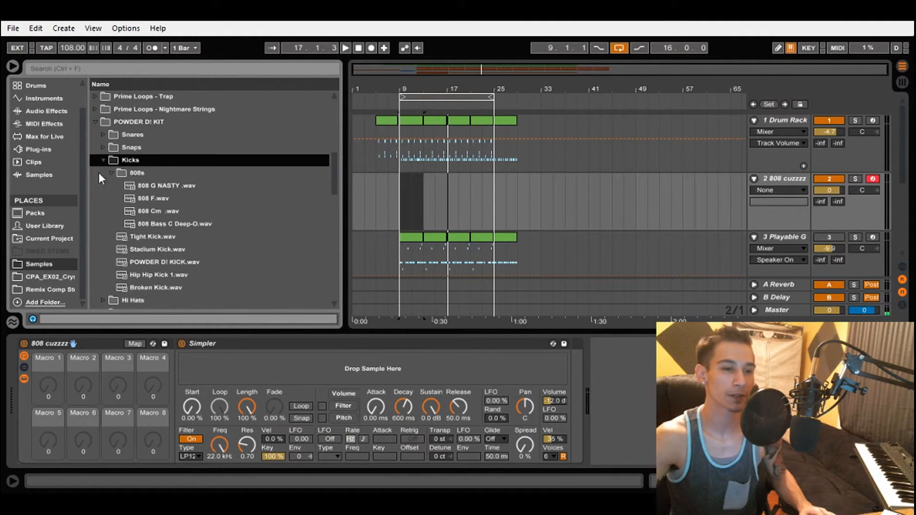
left_click(114, 173)
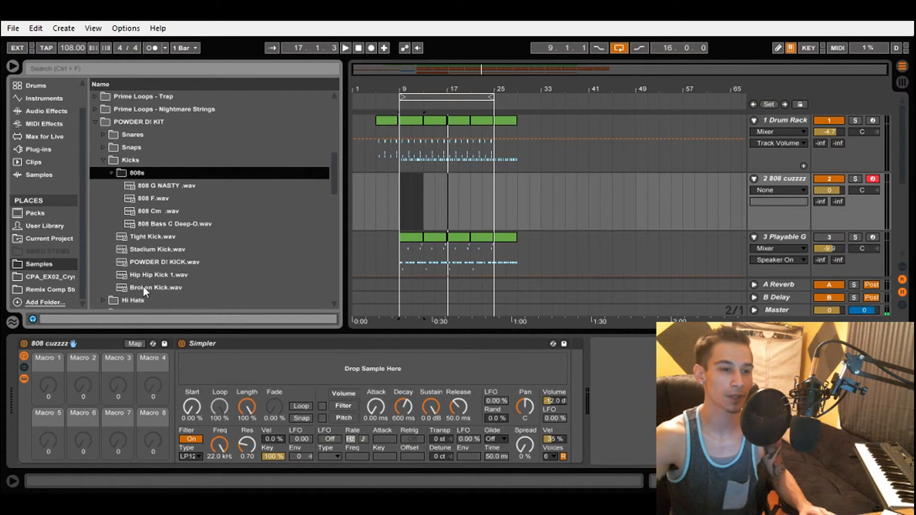
left_click(180, 224)
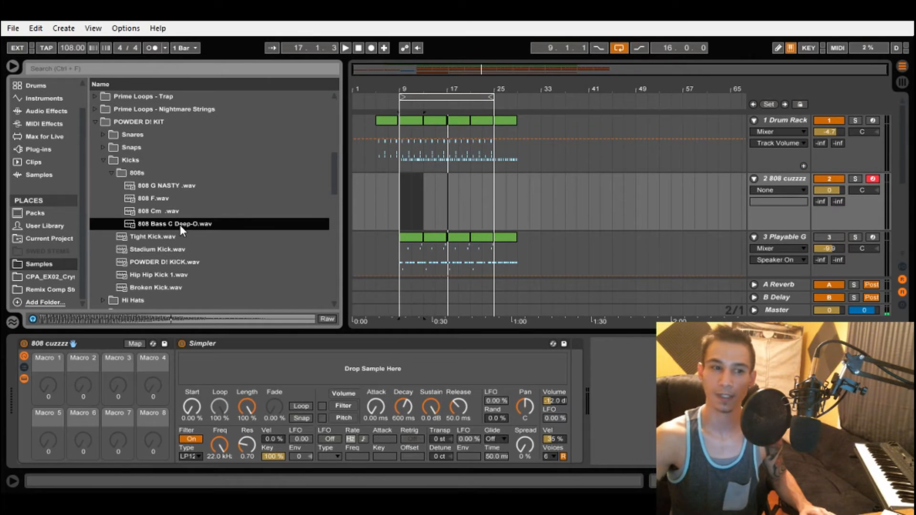
left_click_drag(179, 225, 269, 365)
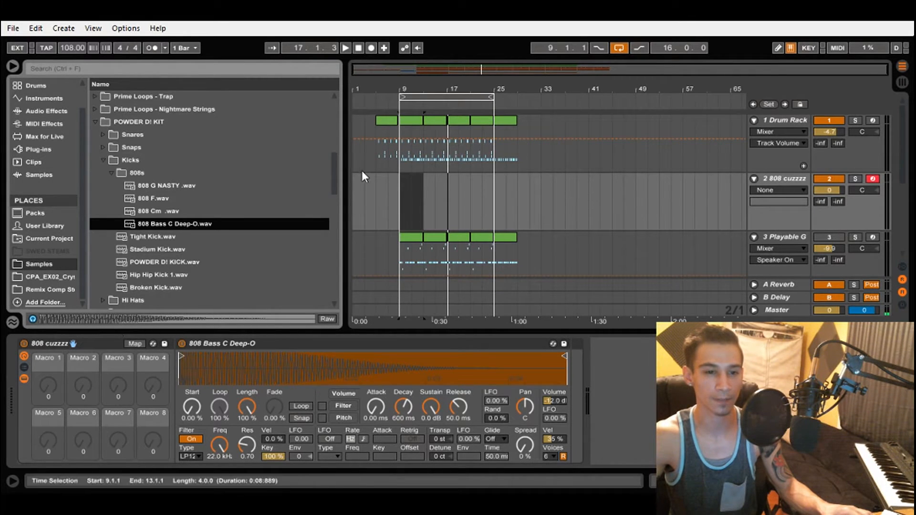
Insert an empty four-bar MIDI clip at bar 25 on the 808 cuzzzz track and open its note editor.
left_click_drag(395, 195, 513, 187)
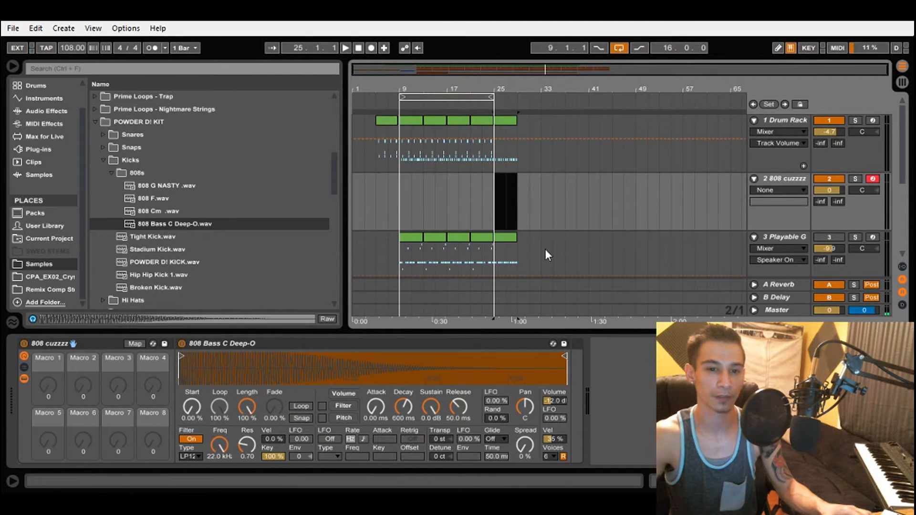
key("ctrl+shift+m")
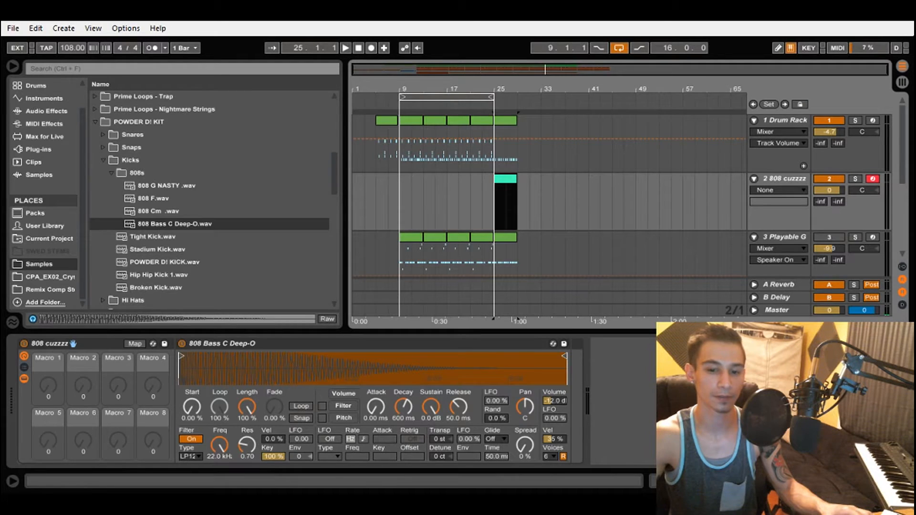
double_click(506, 179)
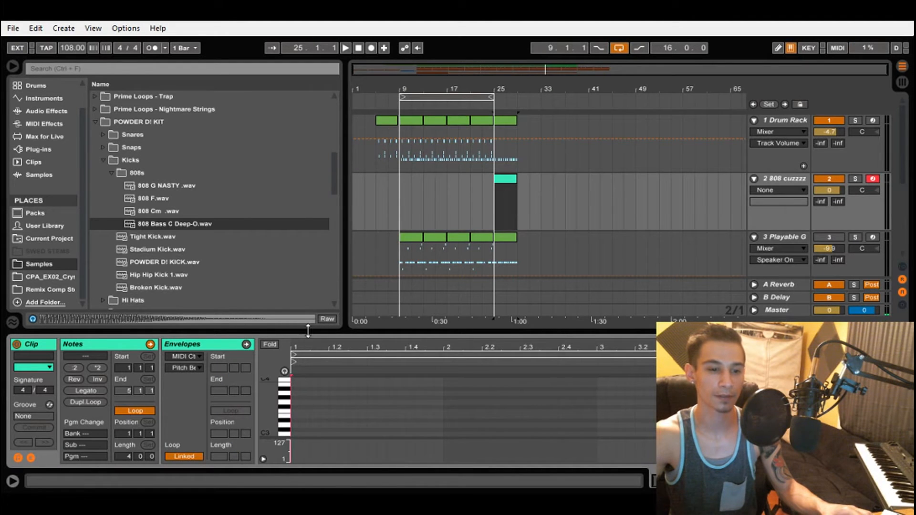
Audition the C3 key in an enlarged note editor and return to the 808 cuzzzz track's device chain.
left_click_drag(325, 337, 336, 117)
left_click(287, 207)
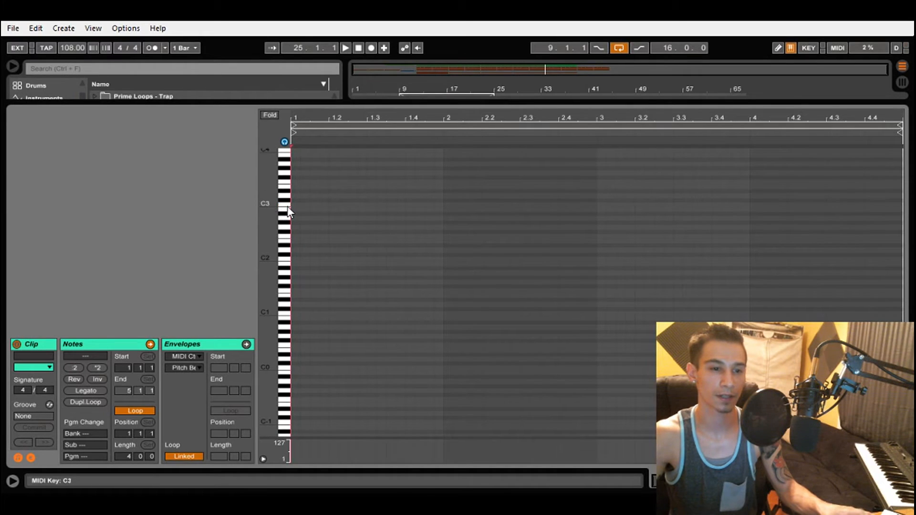
left_click(288, 207)
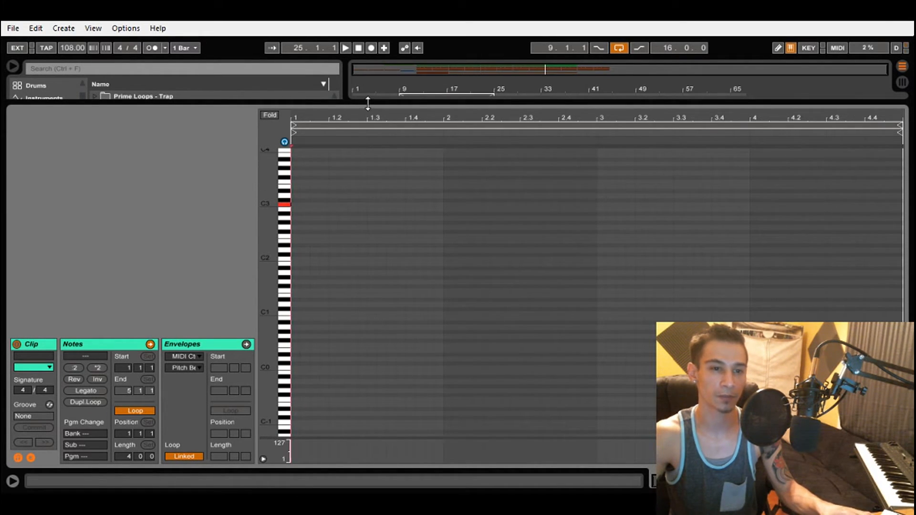
left_click_drag(368, 104, 371, 347)
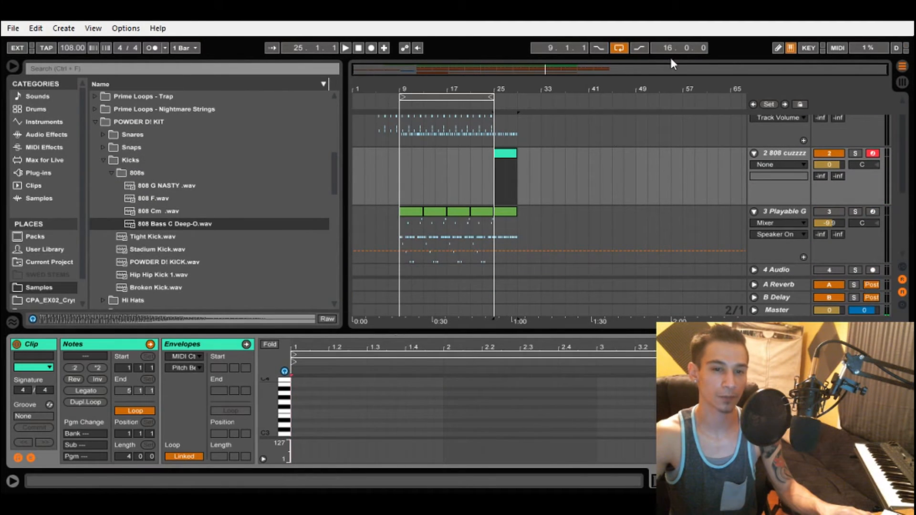
left_click(782, 153)
left_click(807, 481)
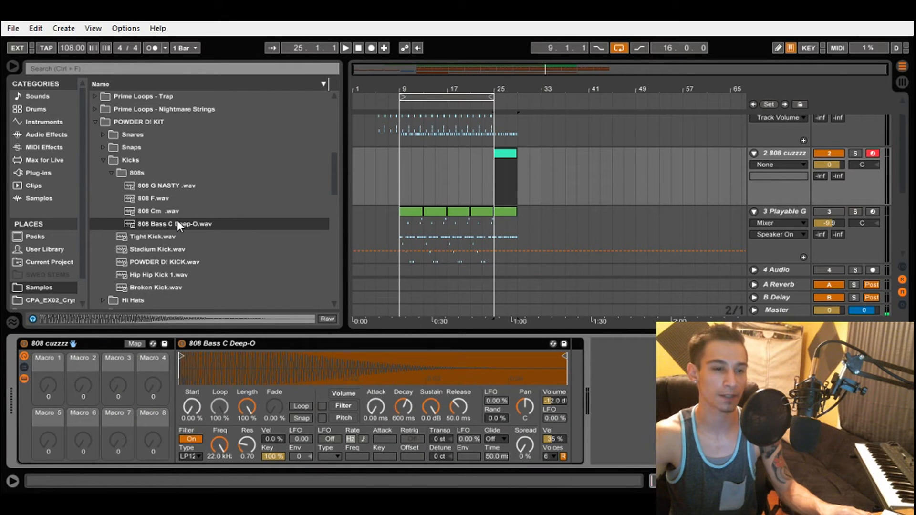
left_click(776, 152)
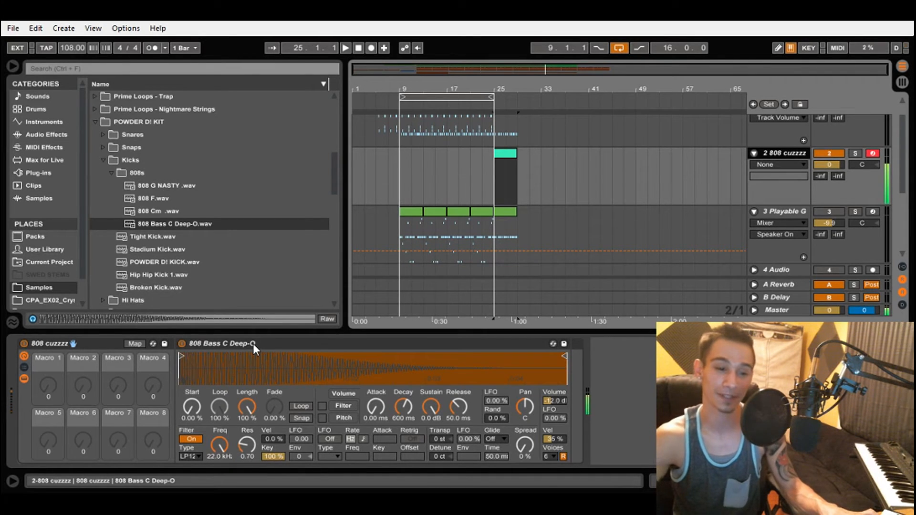
Open the Drum Rack clip at bar 9 in an enlarged note editor and copy the clip to bar 25.
left_click(492, 170)
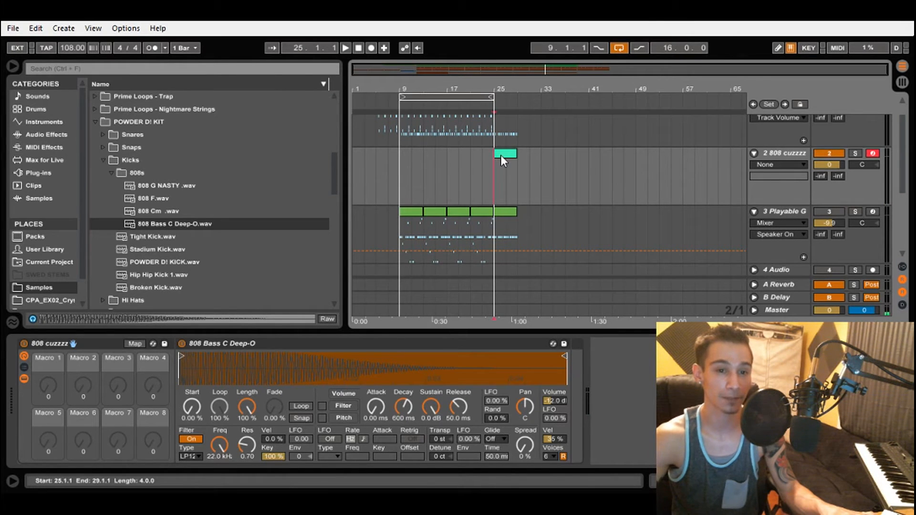
scroll(502, 156, "up", 1)
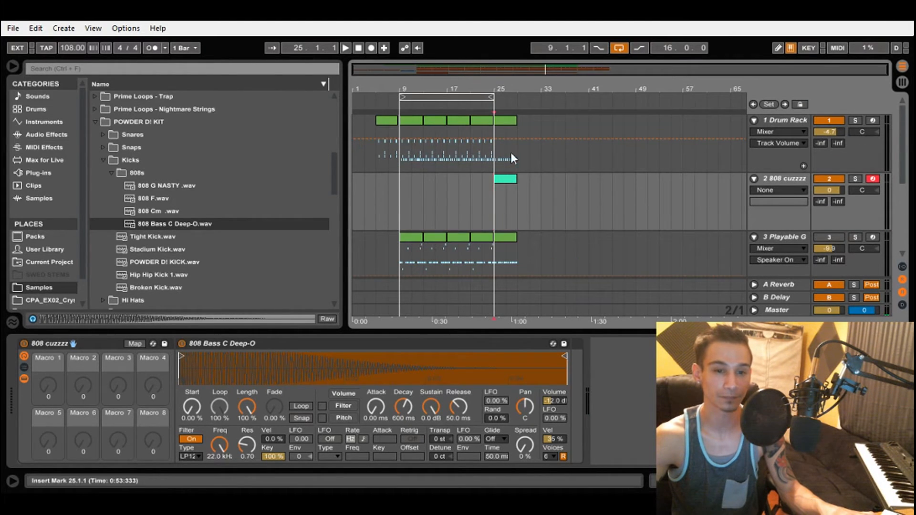
left_click(407, 122)
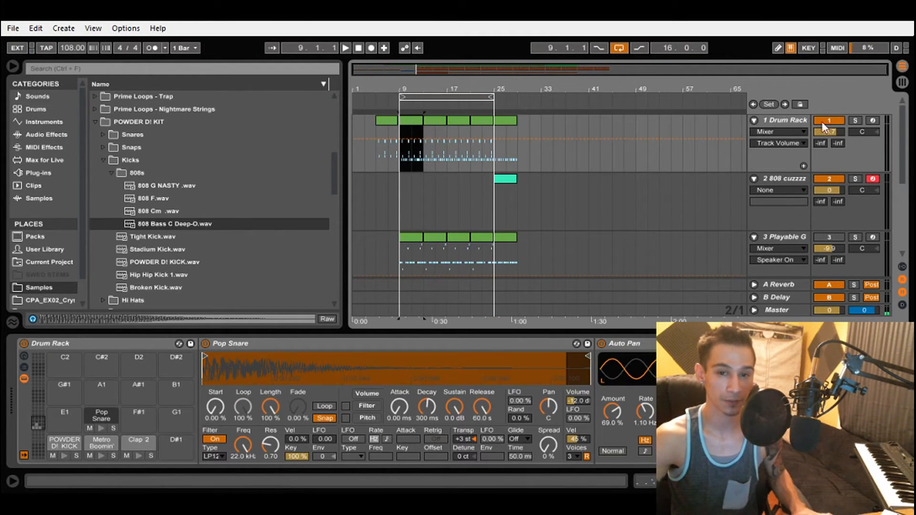
double_click(413, 124)
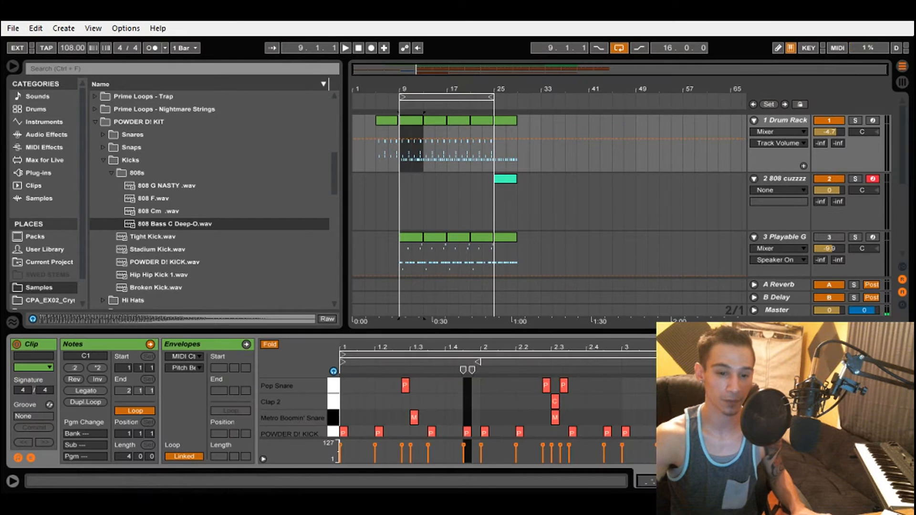
left_click_drag(425, 332, 457, 198)
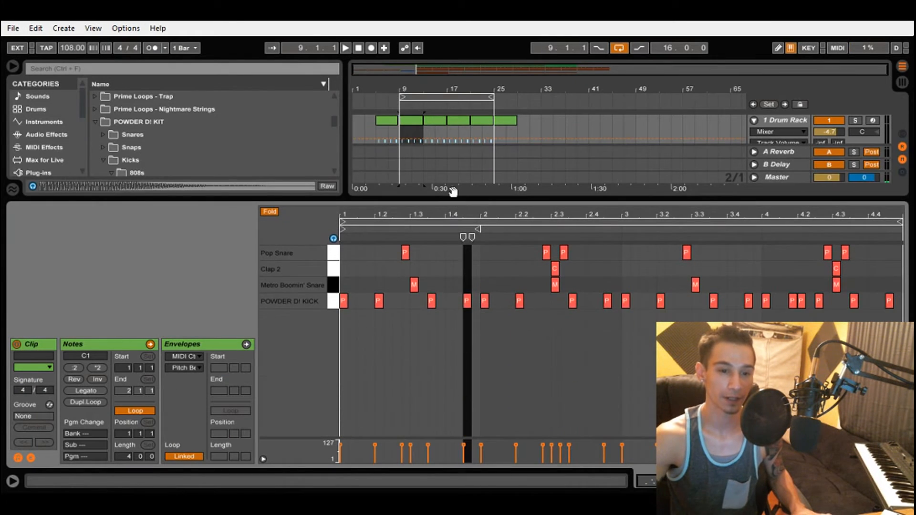
left_click(415, 125)
left_click_drag(413, 118, 506, 120)
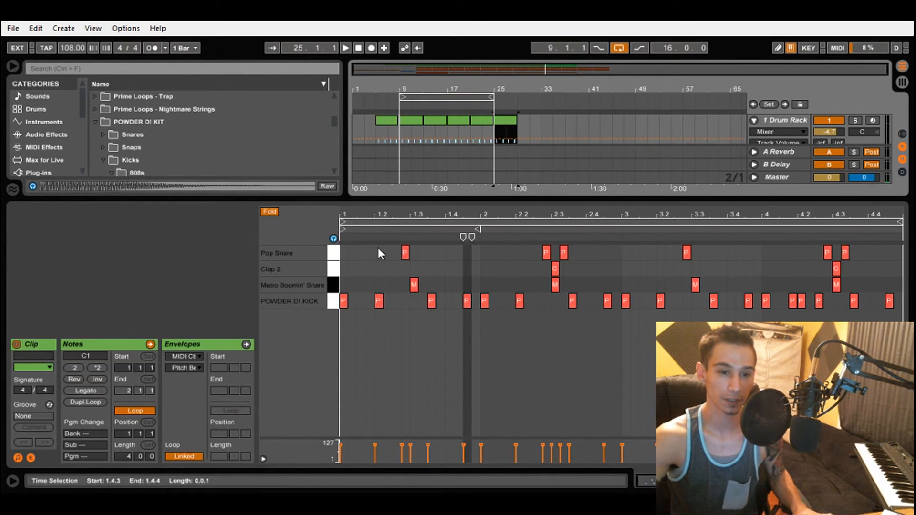
Delete the Pop Snare, Clap 2 and Metro Boomin' Snare notes from the copied drum clip, keeping only the kicks.
mouse_move(378, 248)
left_mouse_down()
mouse_move(381, 271)
mouse_move(465, 286)
mouse_move(859, 286)
left_mouse_up()
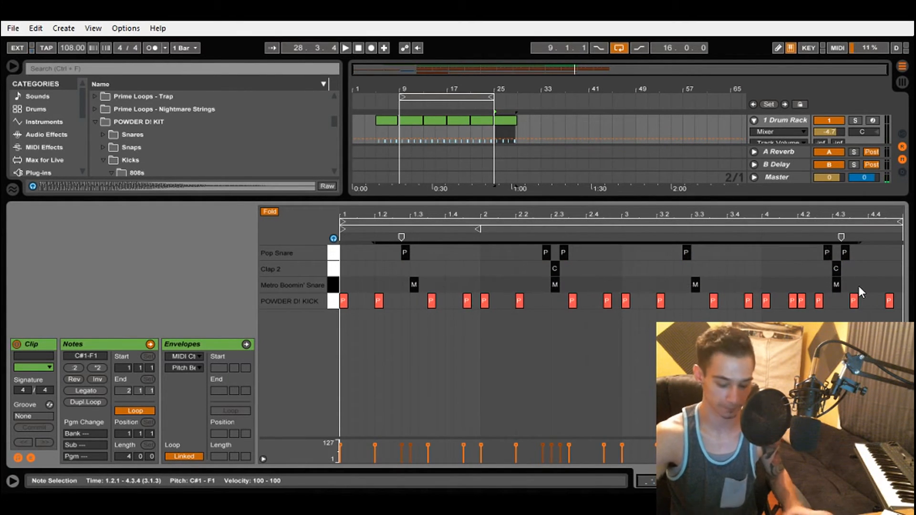
key("Delete")
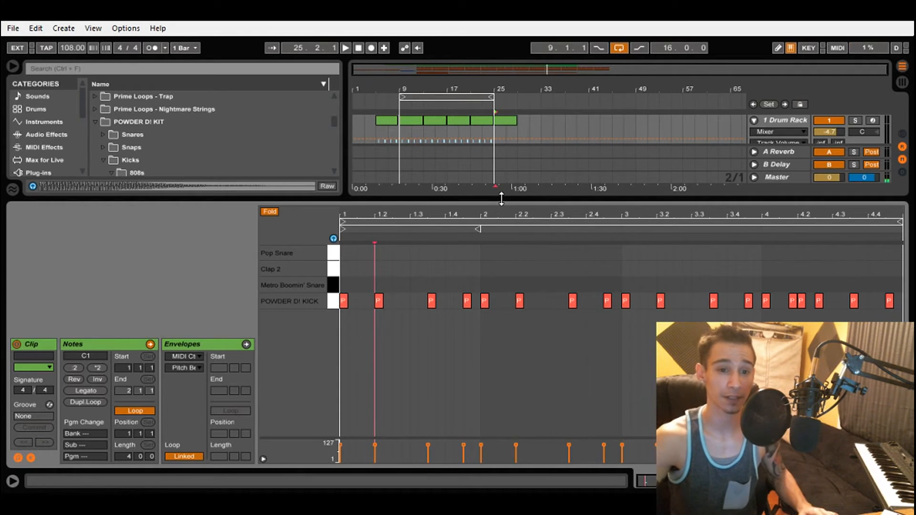
left_click_drag(501, 199, 501, 330)
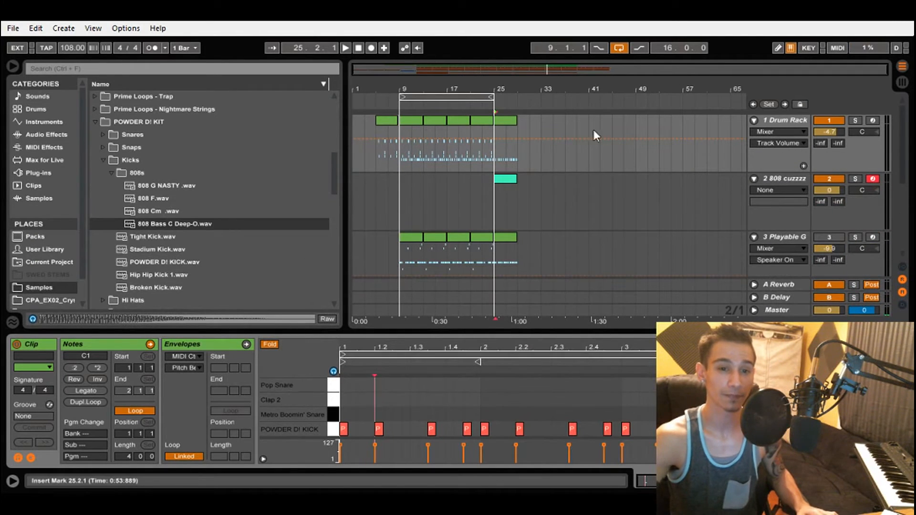
Copy the kick-only clip from bar 25 of the Drum Rack track to bar 9 of the 808 cuzzzz track.
left_click(508, 119)
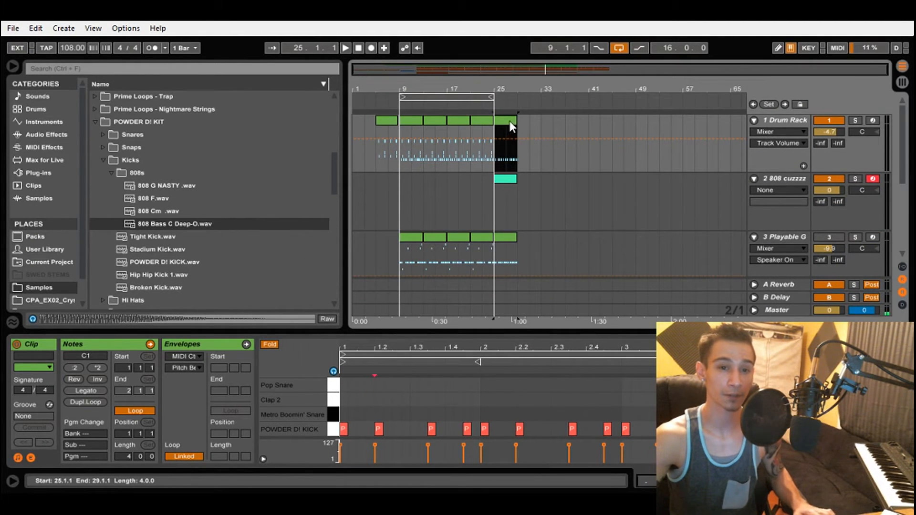
left_click_drag(509, 119, 408, 193)
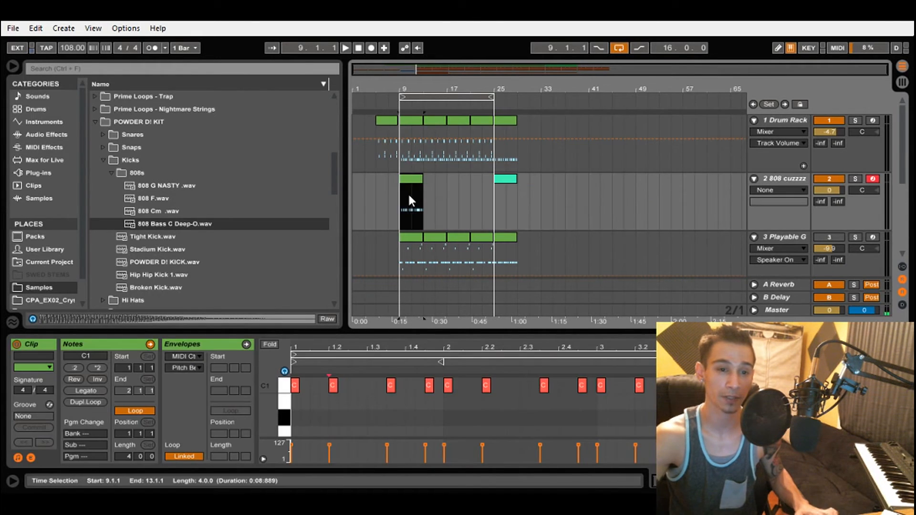
left_click(328, 370)
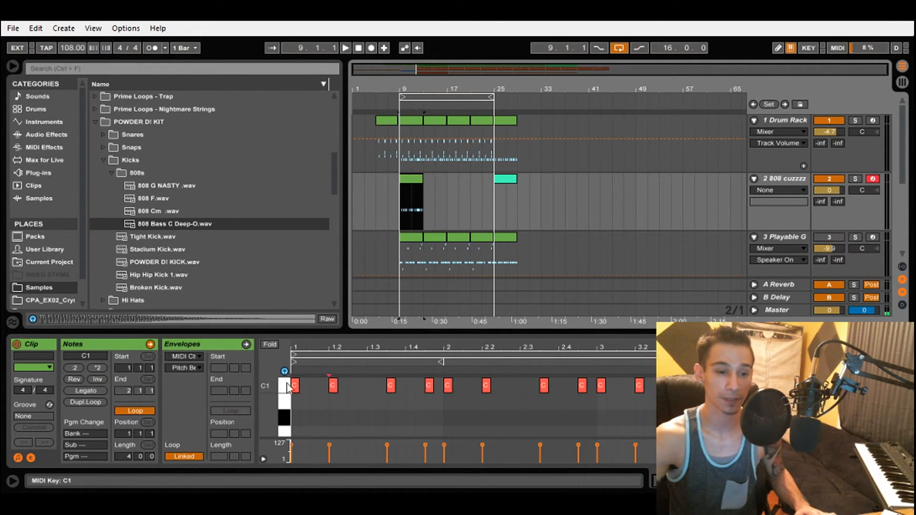
Select all notes of the 808 clip in an enlarged note editor and transpose them from C1 to C3, then to D3.
left_click_drag(309, 331, 335, 203)
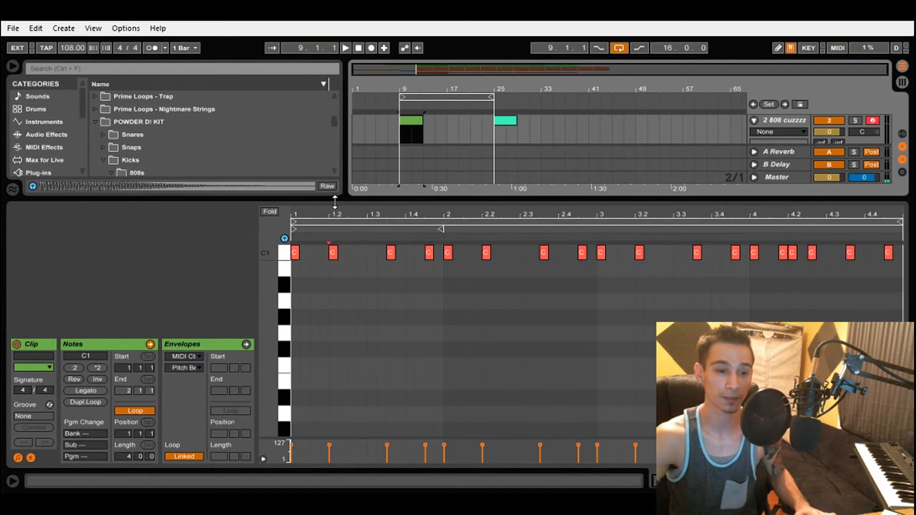
left_click_drag(271, 297, 270, 337)
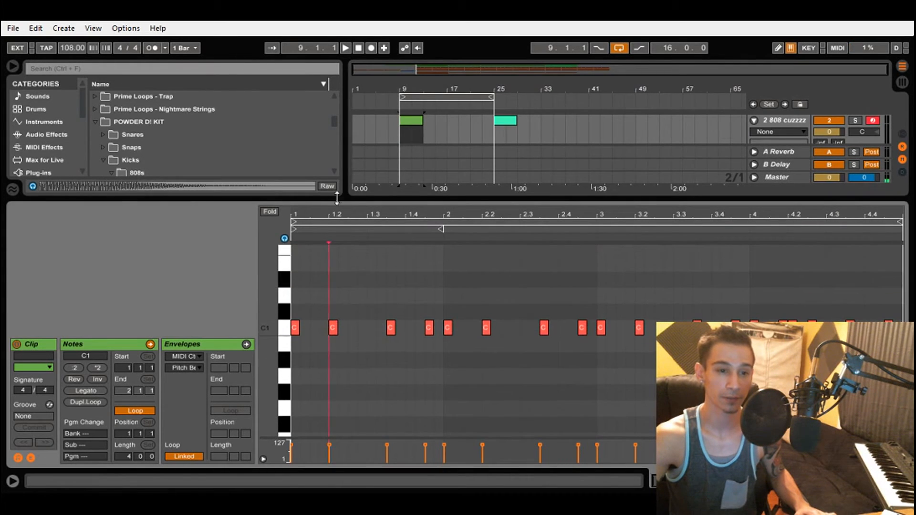
left_click(280, 329)
left_click_drag(294, 328, 367, 290)
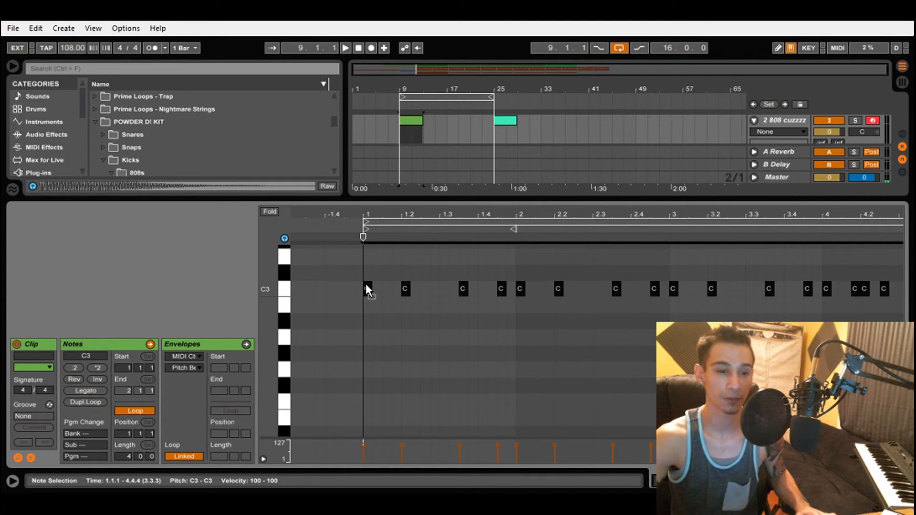
left_click_drag(367, 282, 365, 249)
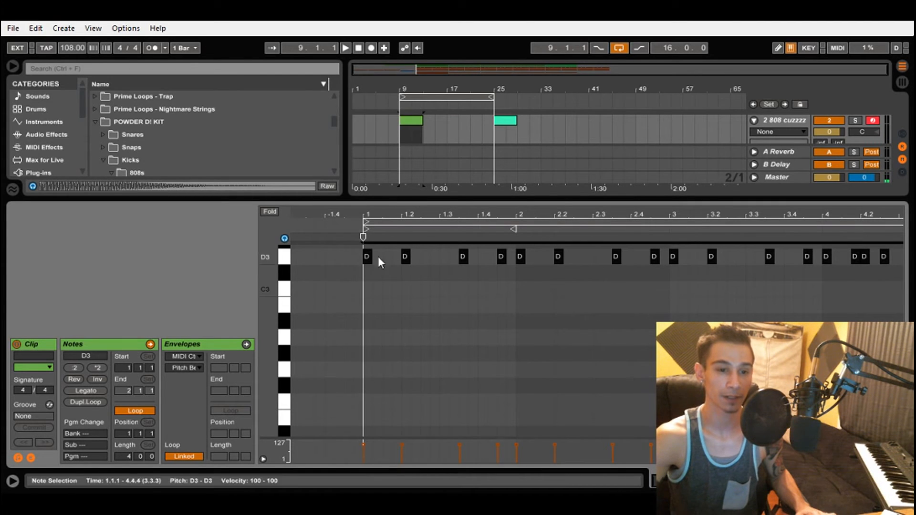
Play the 808 clip from bar 9 and lengthen all its D3 notes to one beat each.
left_click(409, 133)
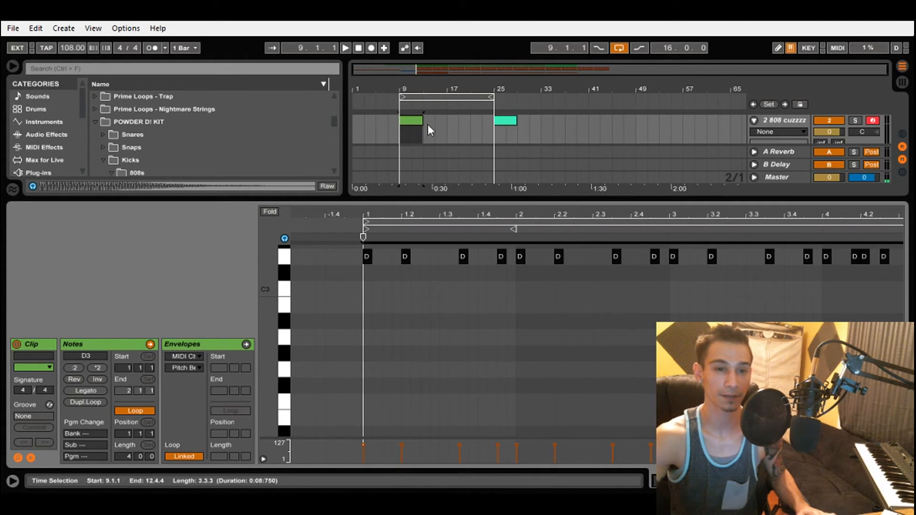
key("space")
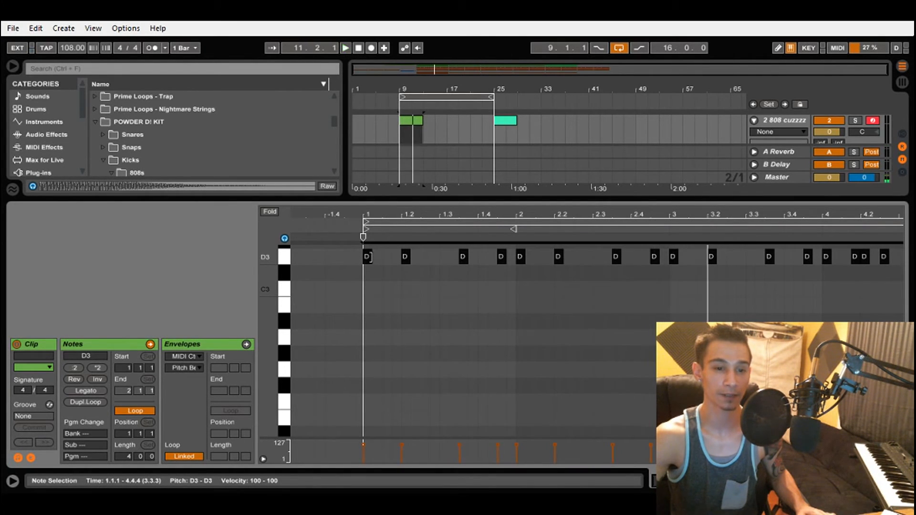
left_click_drag(371, 257, 398, 259)
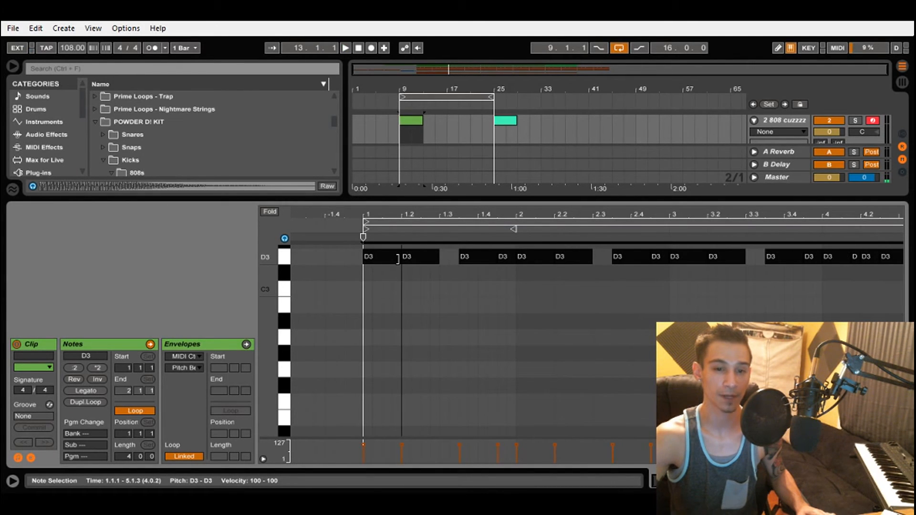
Show the 808 cuzzzz device chain again and raise the Simpler's Release to about 908 ms.
left_click_drag(277, 303, 277, 400)
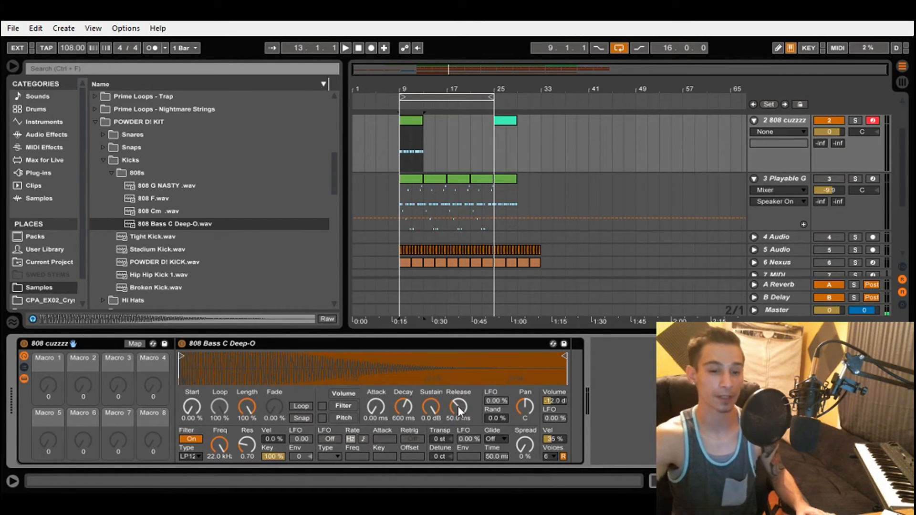
left_click_drag(458, 406, 458, 378)
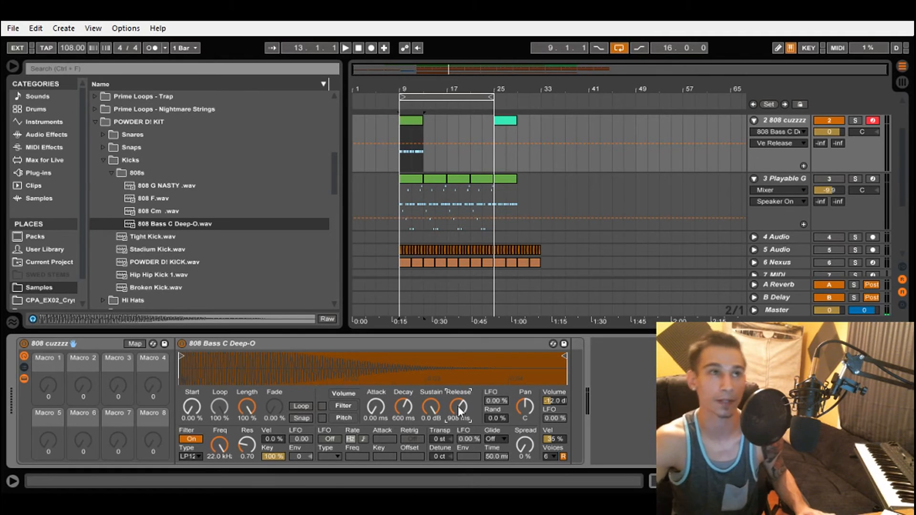
Check the device settings on the Playable Gliding 808 track and switch the 808 cuzzzz Simpler's glide mode to Glide.
left_click(400, 197)
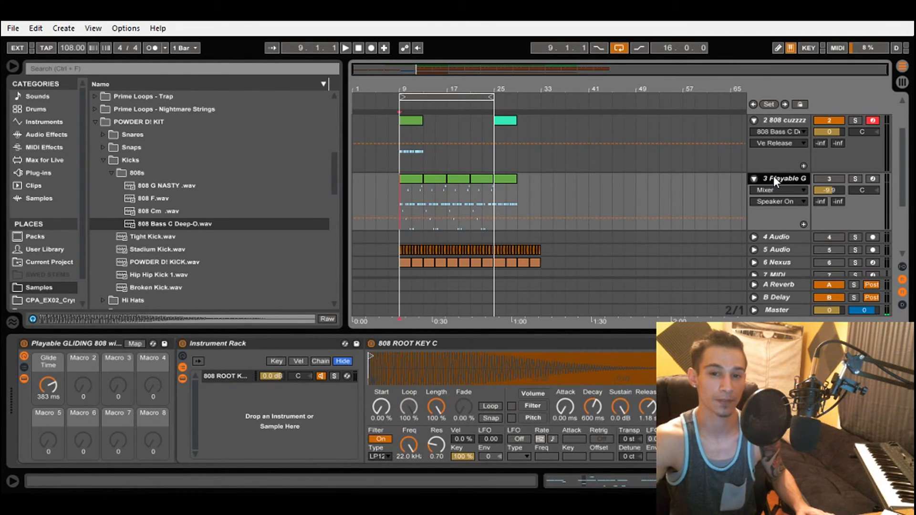
scroll(717, 158, "up", 2)
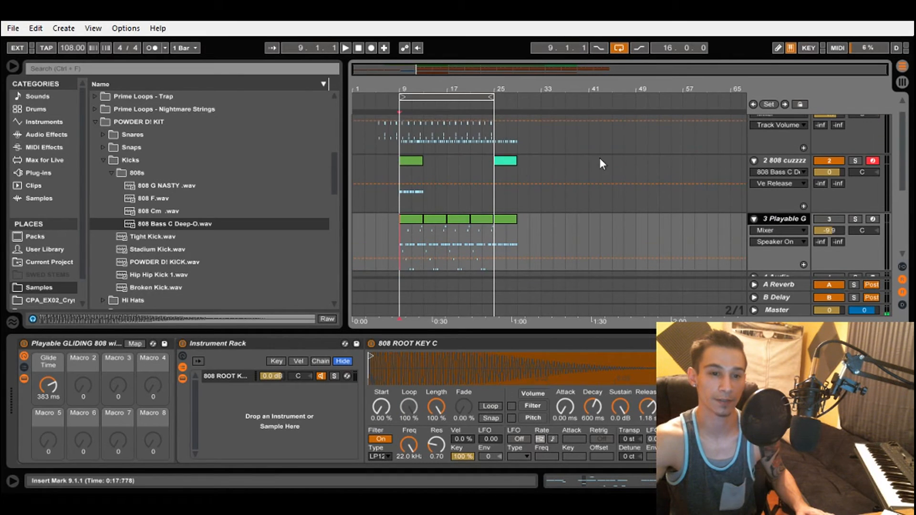
left_click(772, 160)
left_click(774, 221)
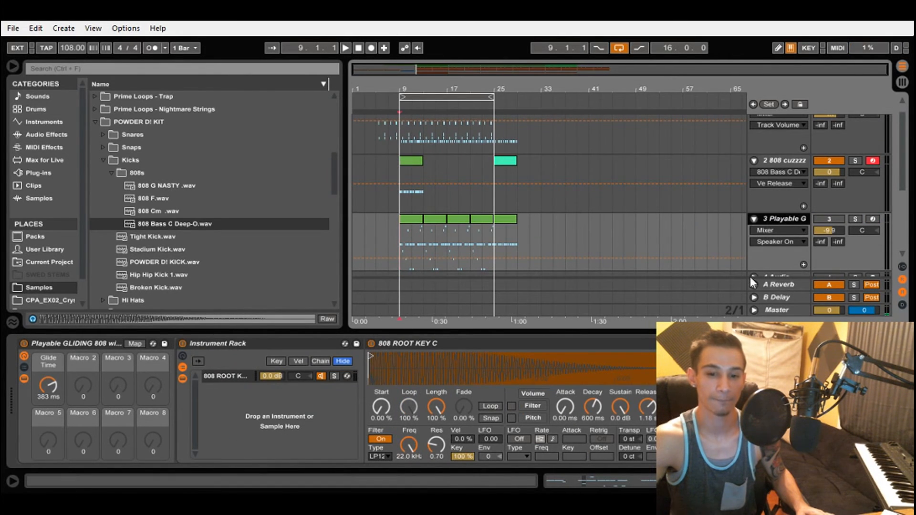
left_click(774, 159)
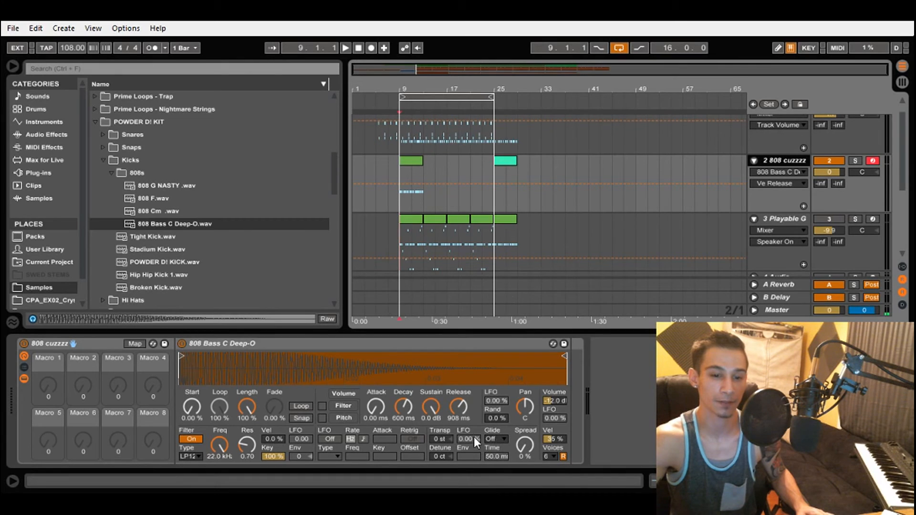
left_click(492, 439)
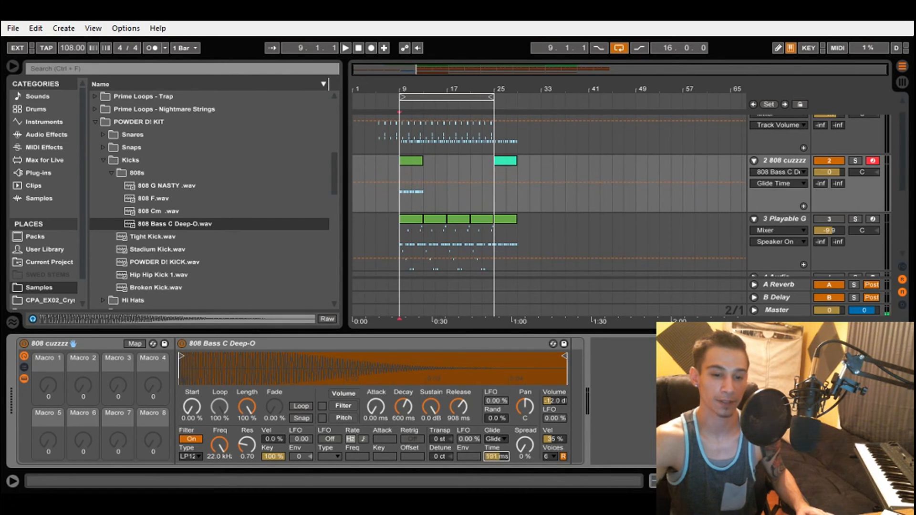
Set the 808 cuzzzz Simpler's glide time to 382 ms, using the Playable Gliding 808 track as reference, and limit Voices to 1.
left_click(779, 217)
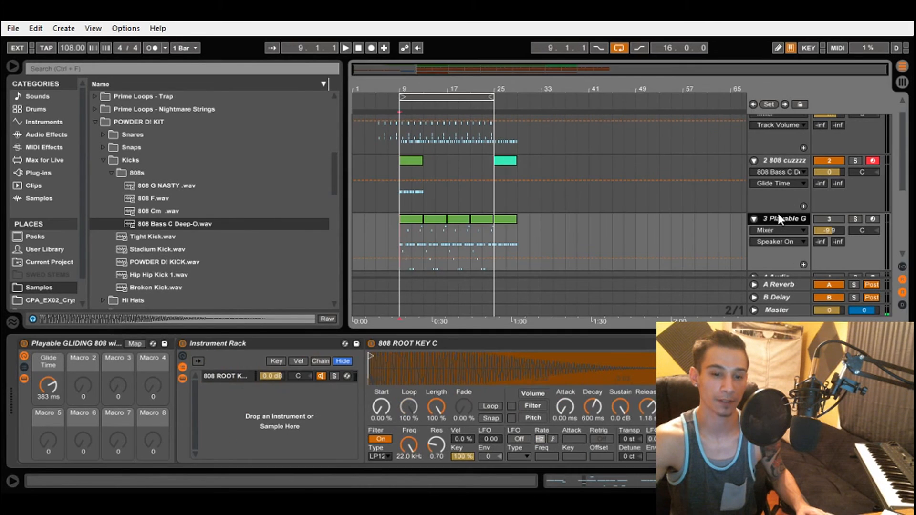
left_click(784, 163)
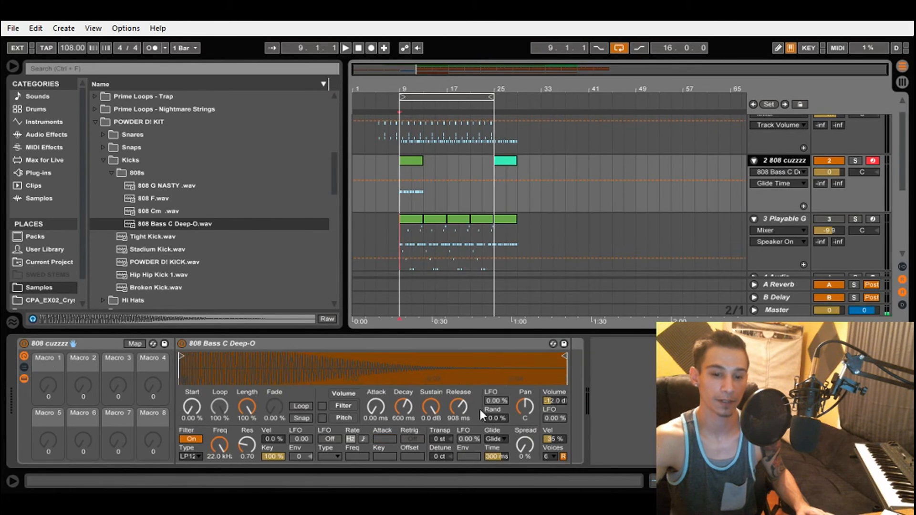
left_click_drag(481, 454, 480, 437)
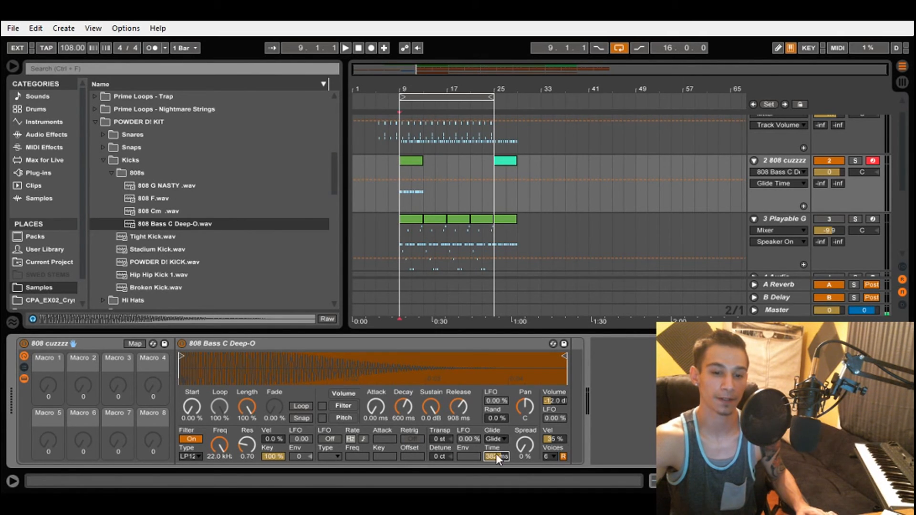
left_click(416, 181)
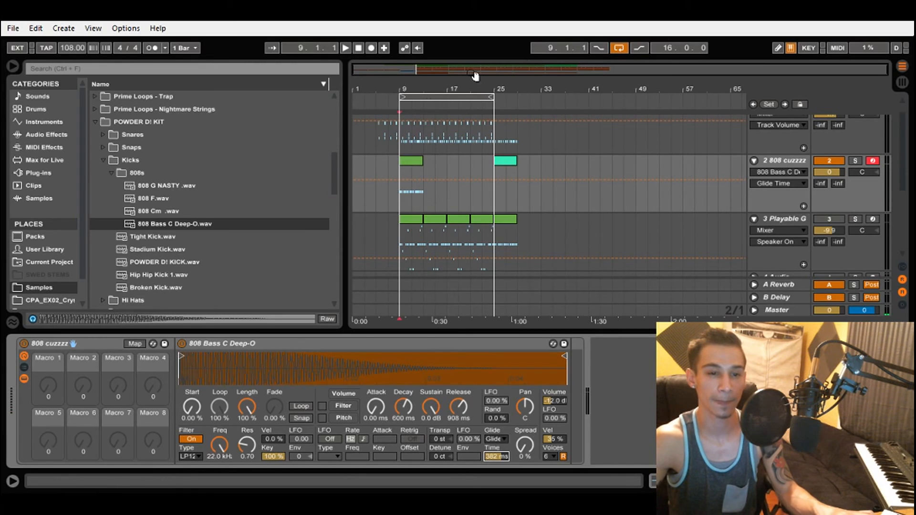
left_click(550, 456)
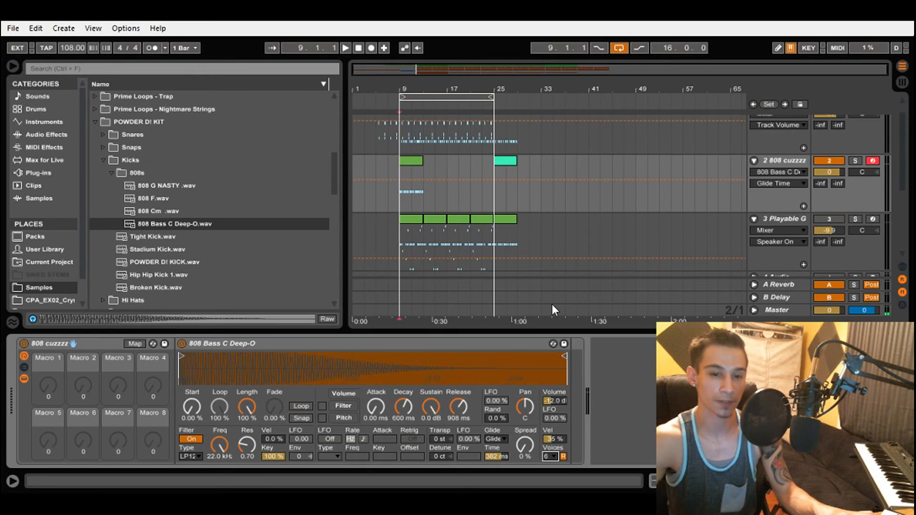
type("1")
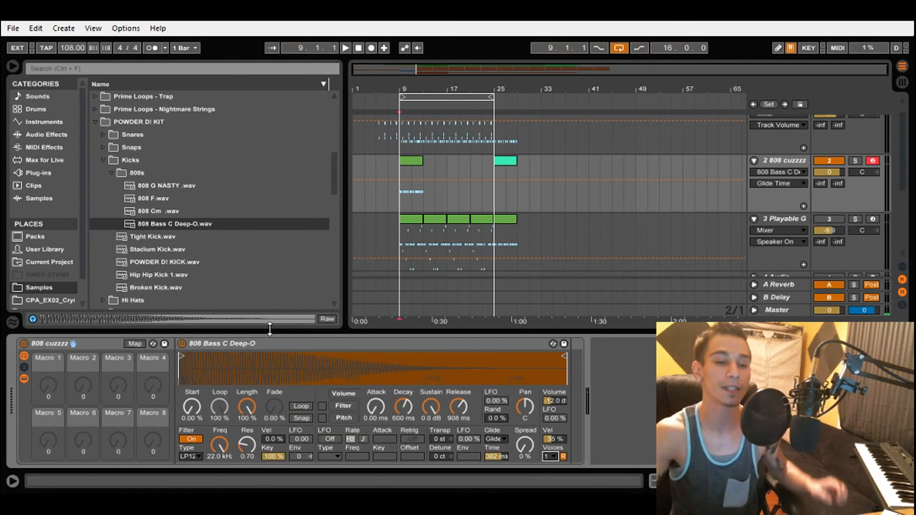
Open the bar 9 clip of the 808 cuzzzz track in the note editor and play it back briefly.
left_click(419, 161)
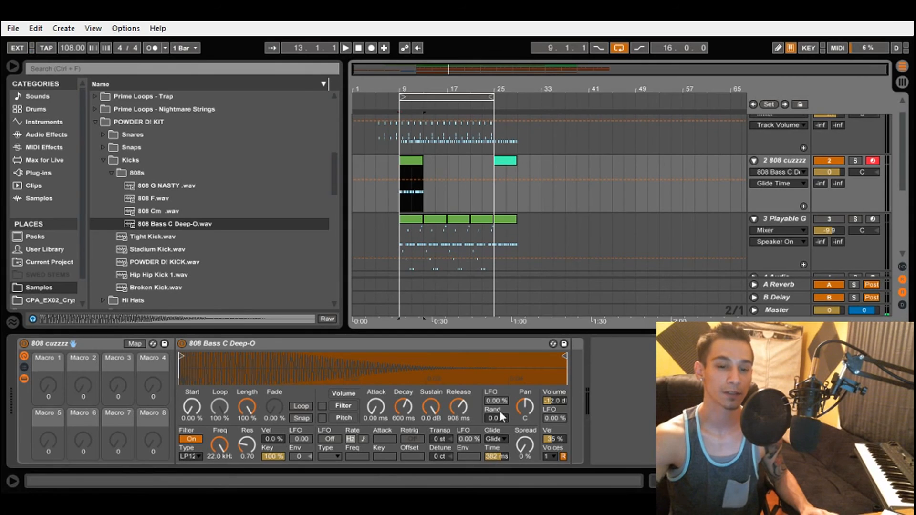
double_click(419, 161)
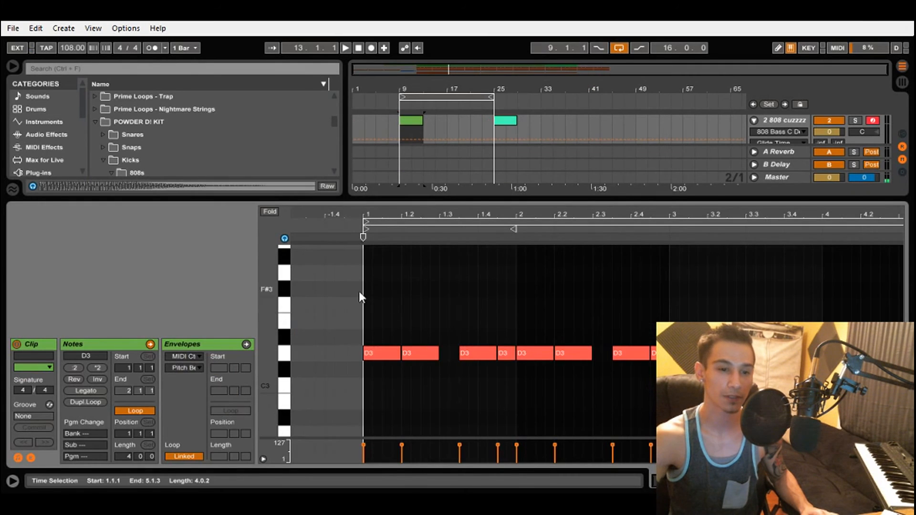
left_click_drag(272, 304, 271, 322)
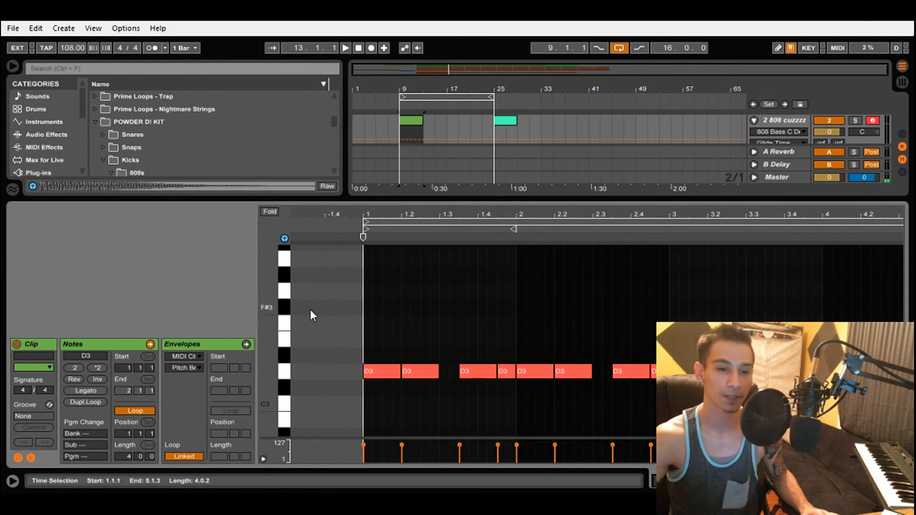
left_click(392, 305)
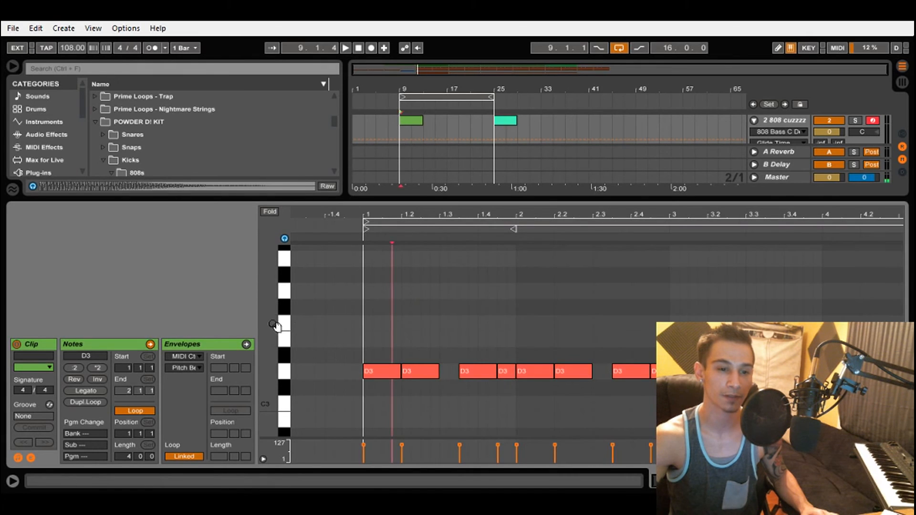
left_click_drag(273, 325, 274, 339)
left_click_drag(267, 276, 267, 286)
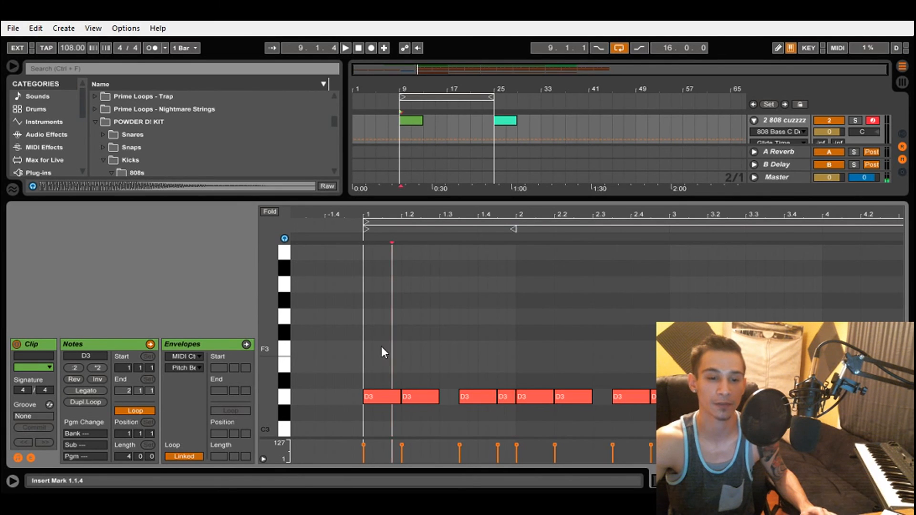
left_click(381, 395)
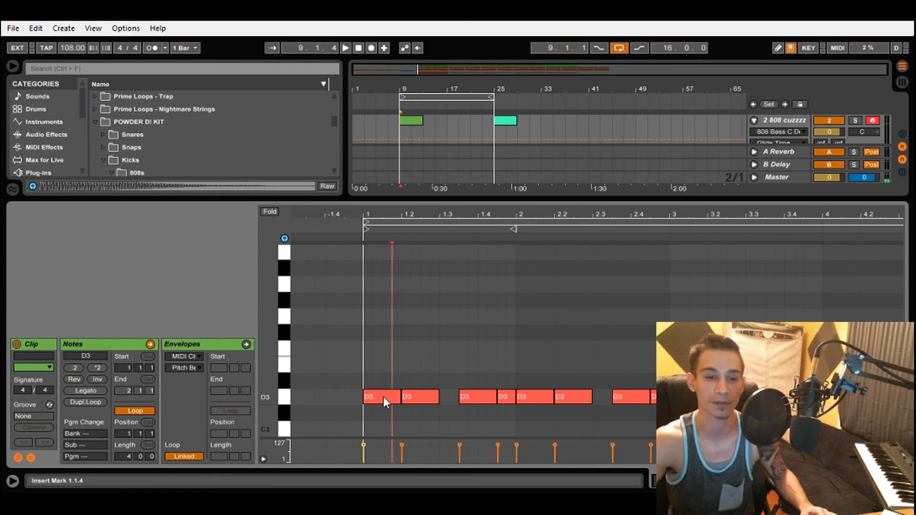
key("space")
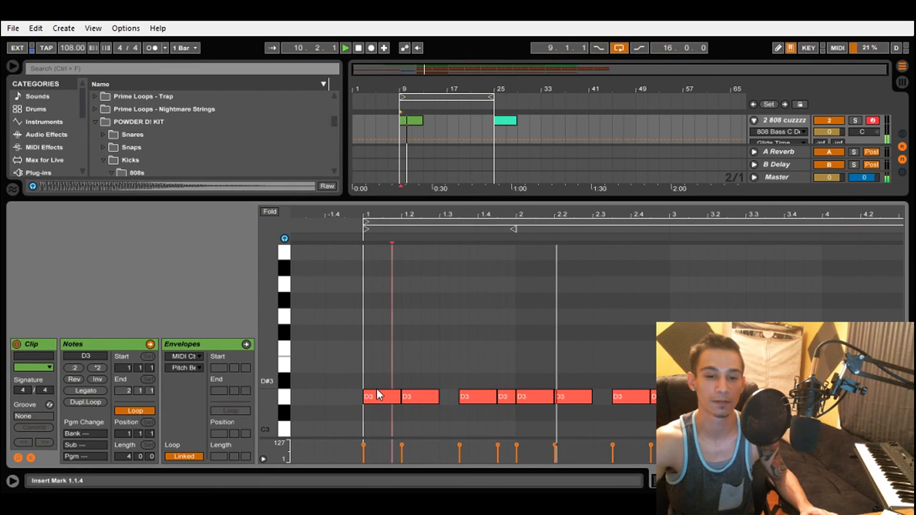
key("space")
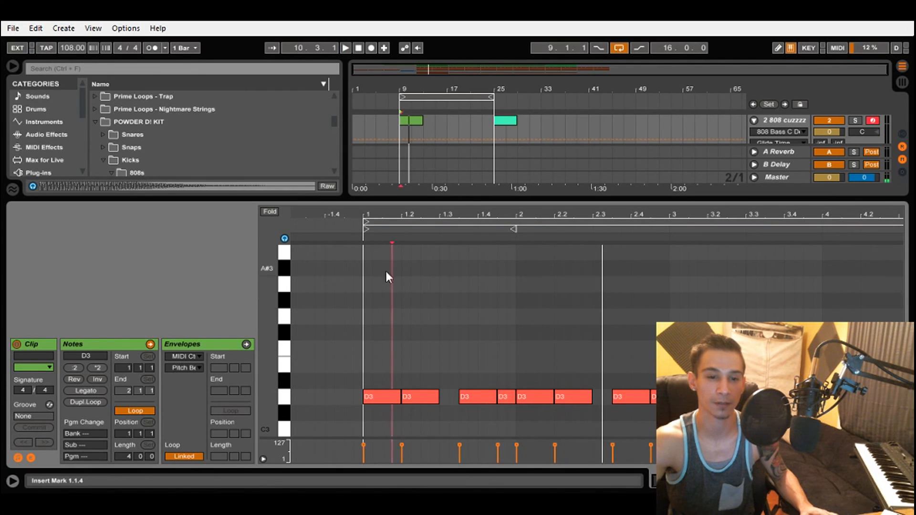
Add an eighth-long D4 note from 2.1.3 to 2.2.1 in the 808 clip and play the clip back.
scroll(454, 272, "up", 3)
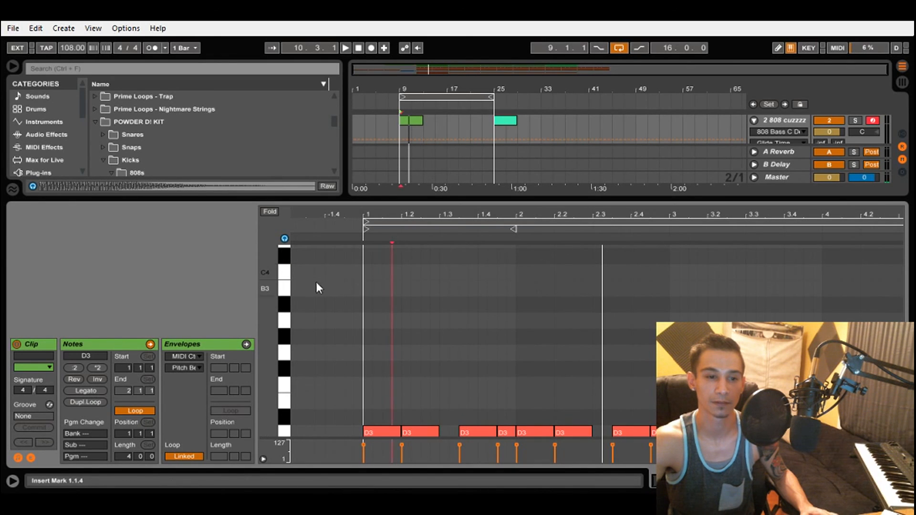
scroll(316, 283, "up", 1)
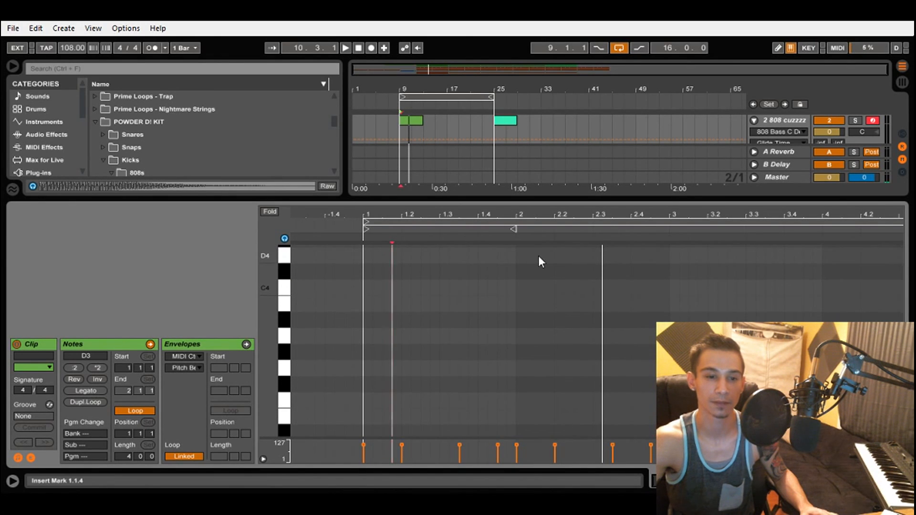
double_click(539, 256)
left_click_drag(545, 256, 555, 257)
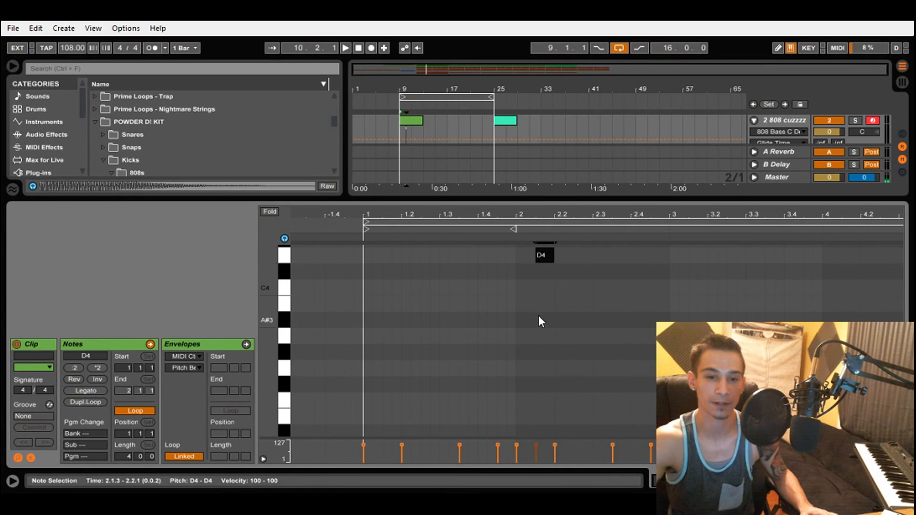
scroll(538, 316, "down", 5)
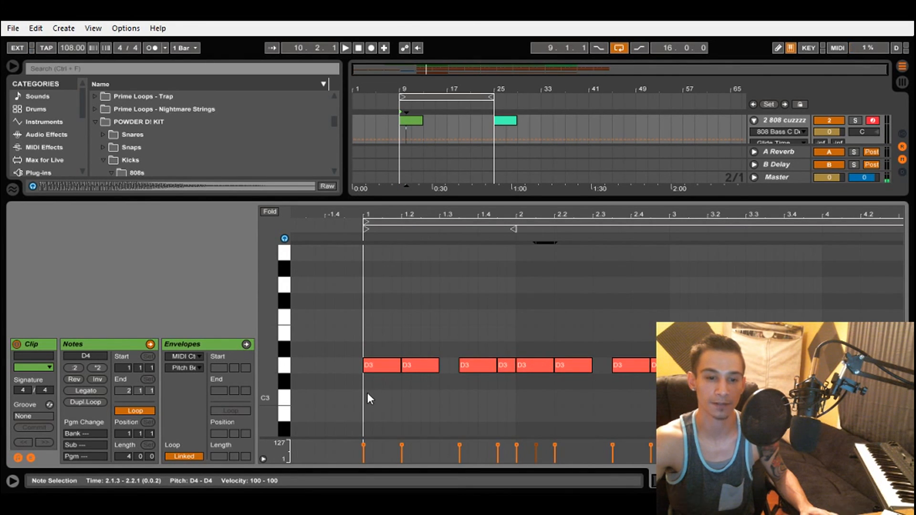
key("space")
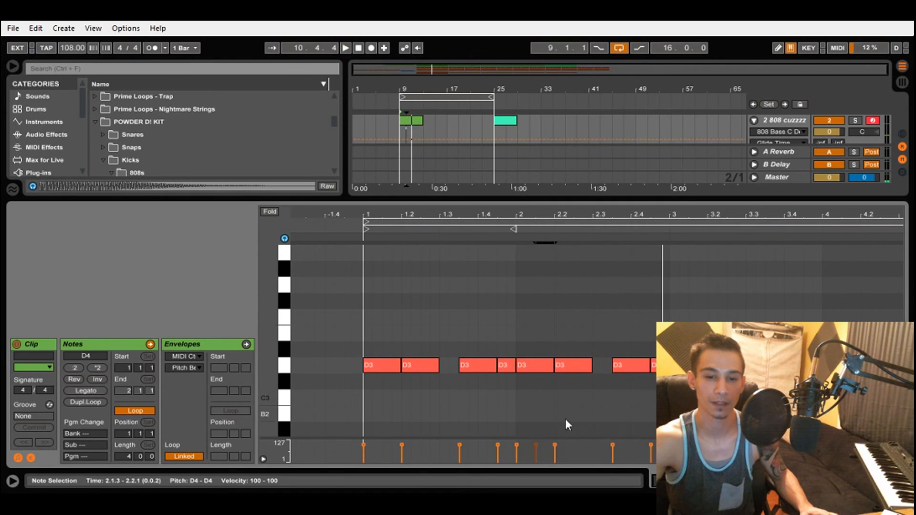
Add a B2 note from 2.2.3 to 2.3.1 below the D3 notes of the 808 clip and play it back.
scroll(567, 421, "down", 3)
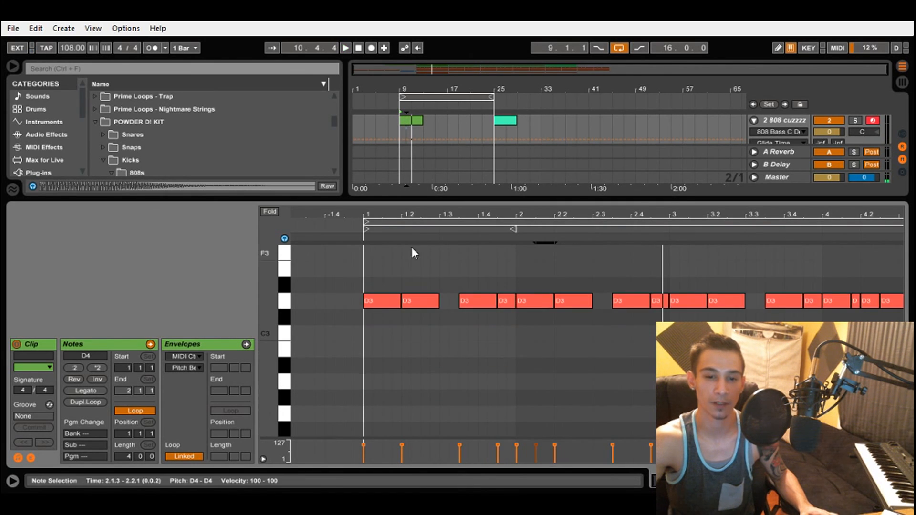
double_click(580, 348)
key("space")
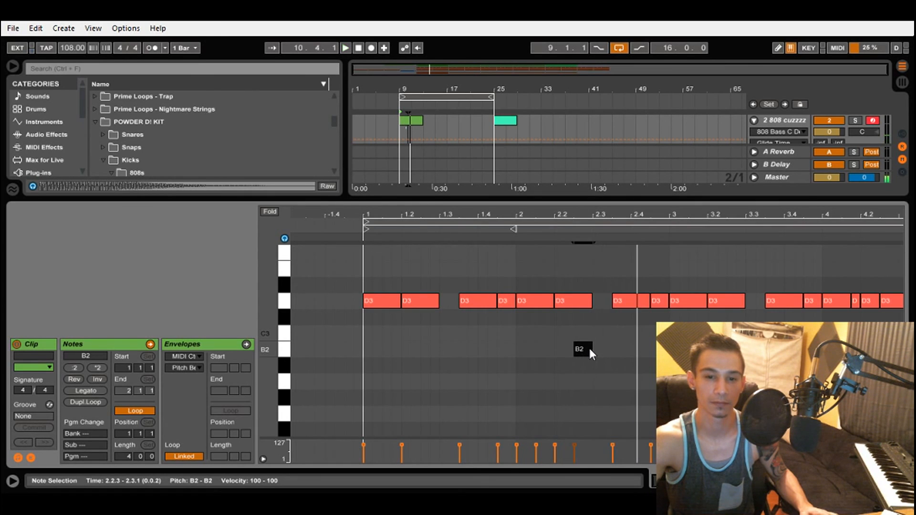
key("space")
Look over the added D4 and B2 notes against the clip's D3 bass line and reduce the note editor's height.
scroll(606, 337, "up", 6)
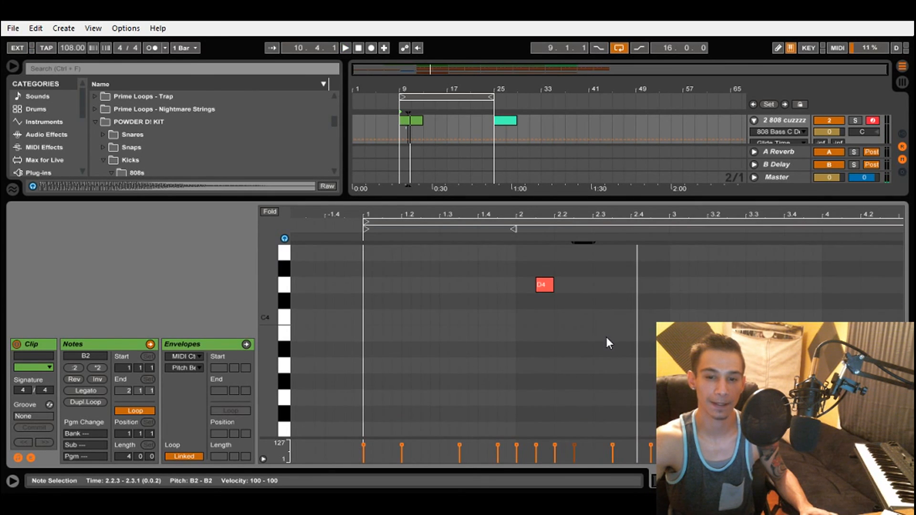
scroll(606, 338, "down", 2)
scroll(607, 338, "up", 4)
scroll(606, 338, "down", 5)
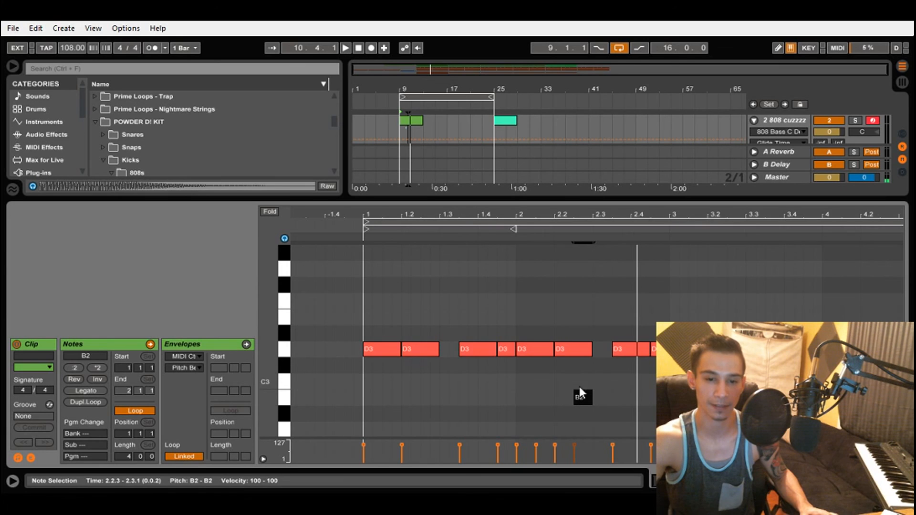
scroll(602, 355, "up", 1)
scroll(612, 337, "down", 2)
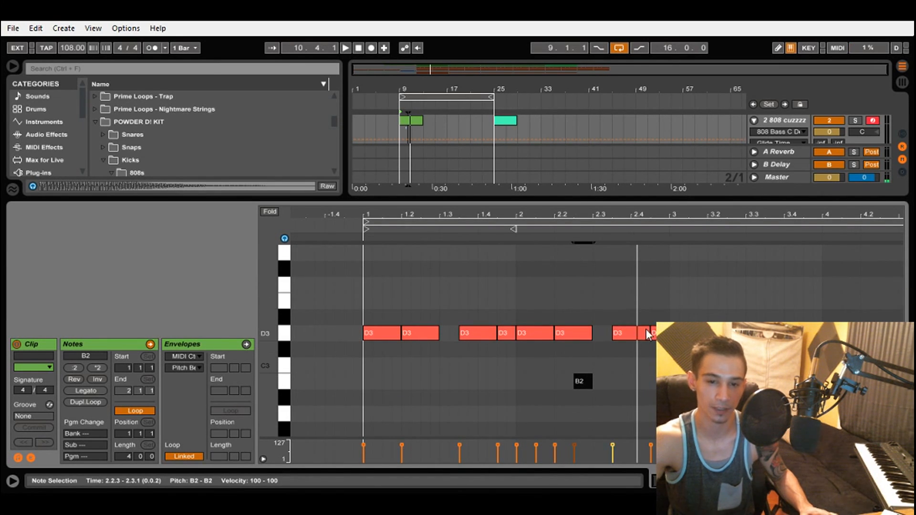
scroll(557, 376, "up", 8)
scroll(544, 324, "down", 3)
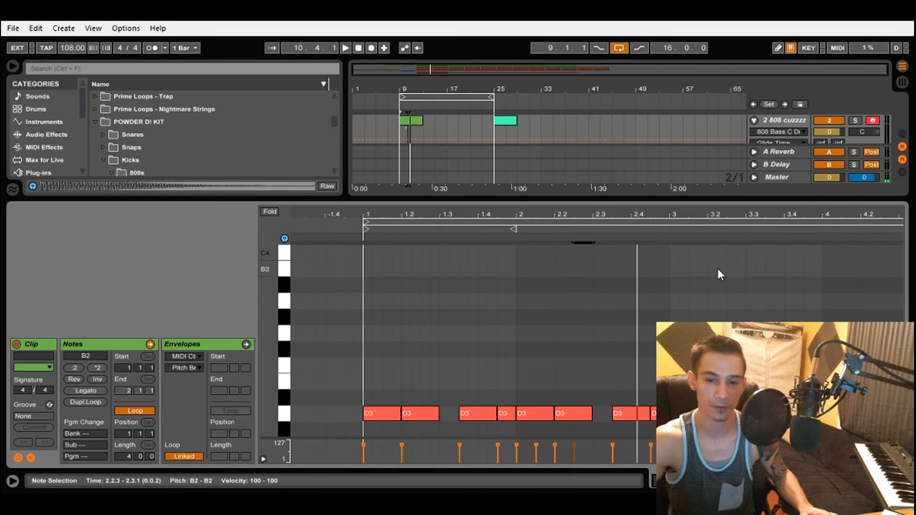
scroll(534, 315, "down", 3)
left_click_drag(517, 197, 521, 293)
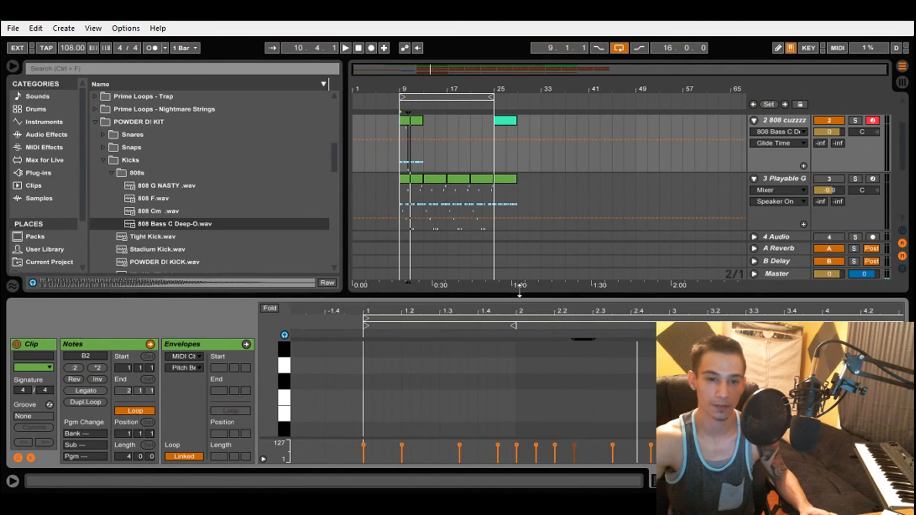